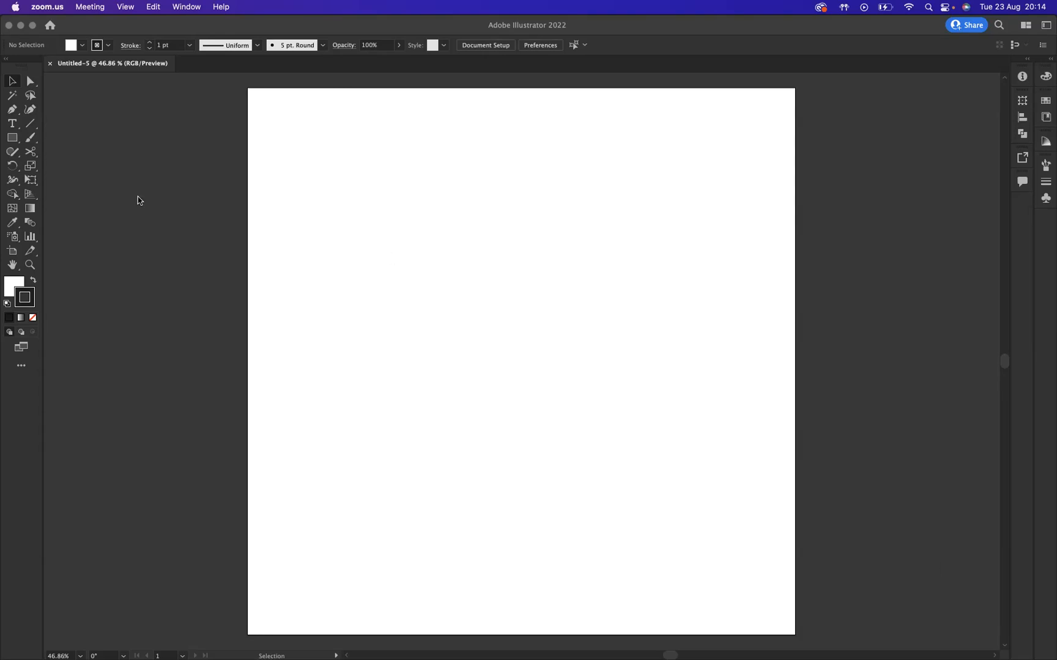
# Draw a square about 242 px wide in the artboard's upper-left area and round its corners to about 62 px.
pyautogui.click(14, 140)
pyautogui.click(14, 140)
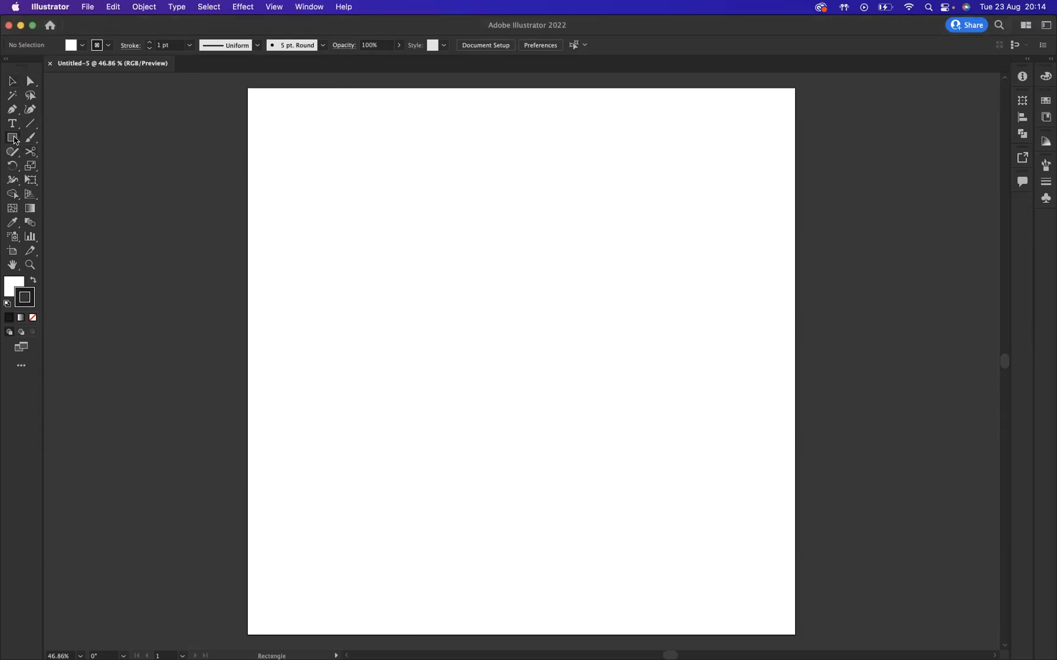
pyautogui.moveTo(303, 145); pyautogui.dragTo(425, 269)
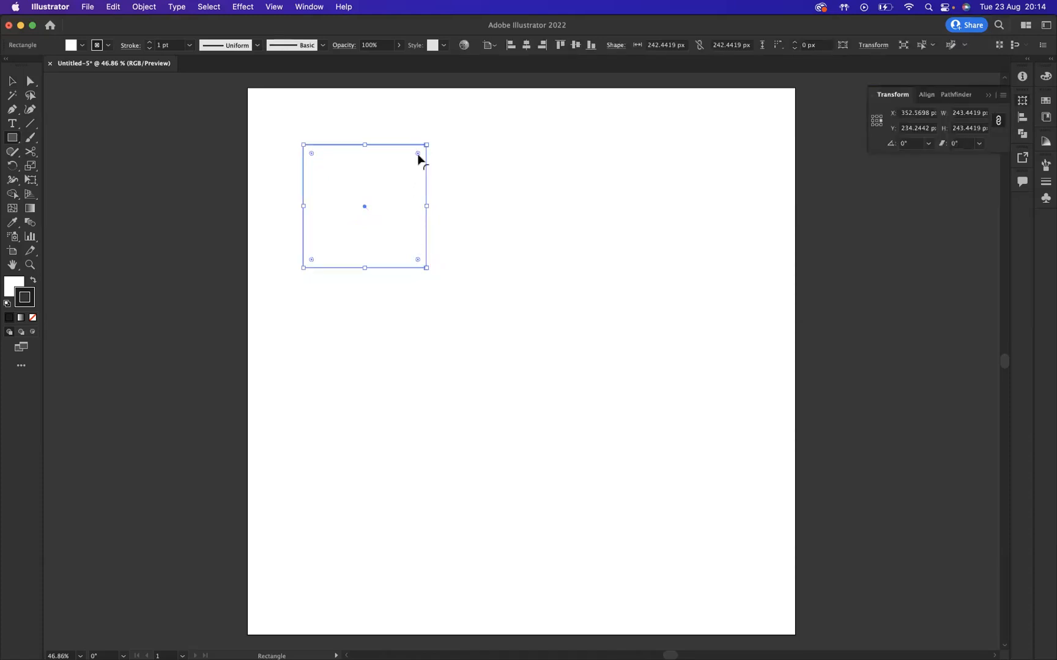
pyautogui.moveTo(418, 154); pyautogui.dragTo(393, 176)
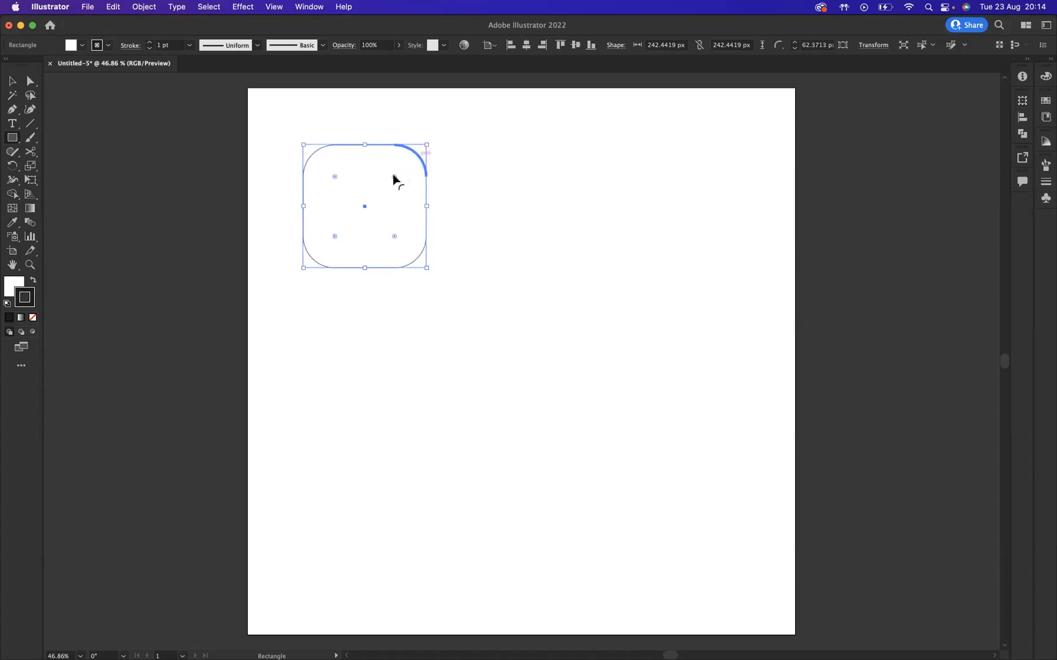
pyautogui.click(12, 81)
pyautogui.click(353, 113)
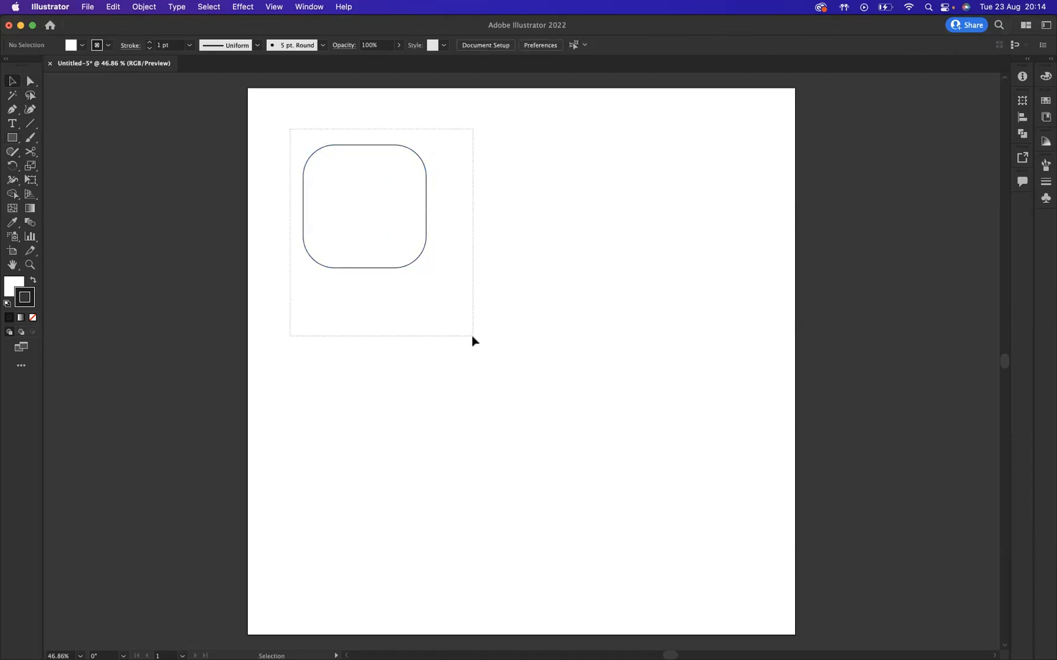
# Fill the rounded square with a white-to-black linear gradient and move the gradient settings away from the artwork.
pyautogui.press('super+a')
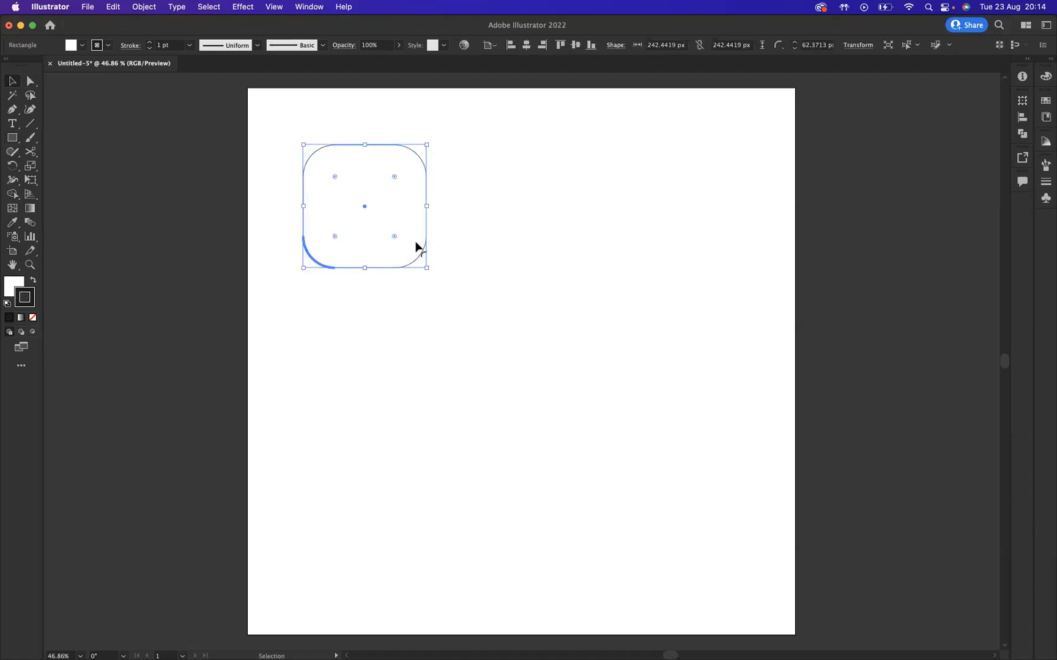
pyautogui.press('x')
pyautogui.click(21, 319)
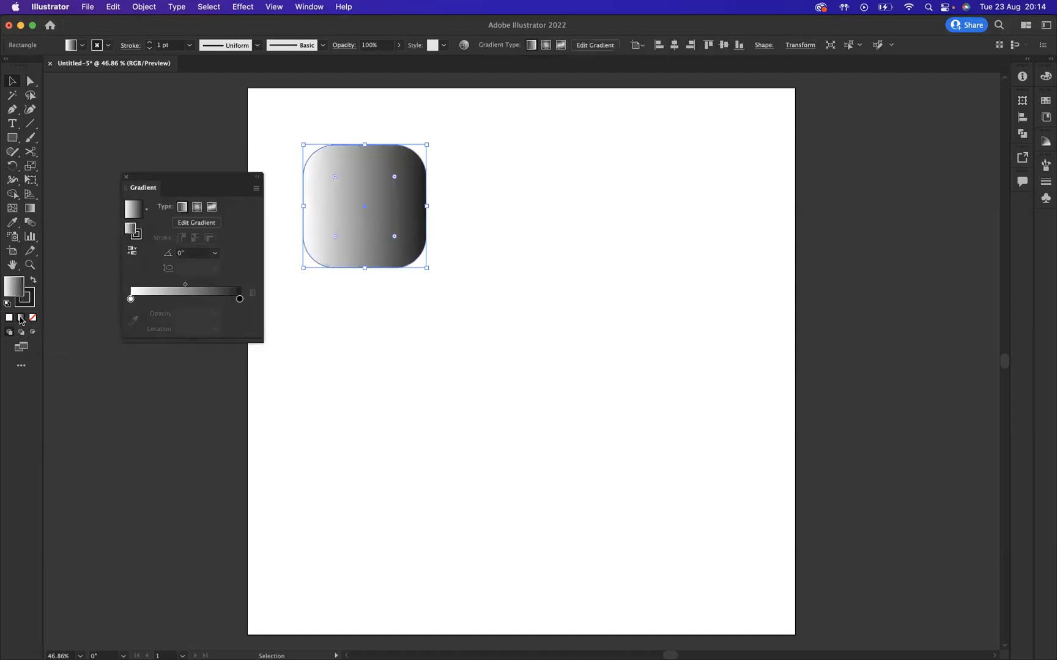
pyautogui.moveTo(147, 187); pyautogui.dragTo(803, 133)
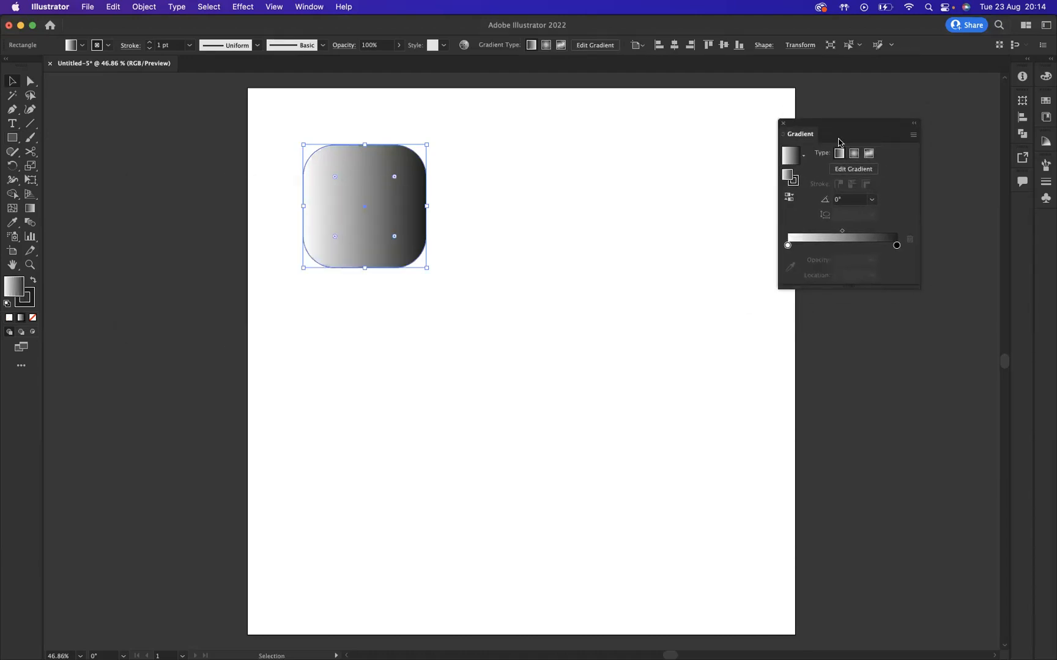
pyautogui.click(310, 7)
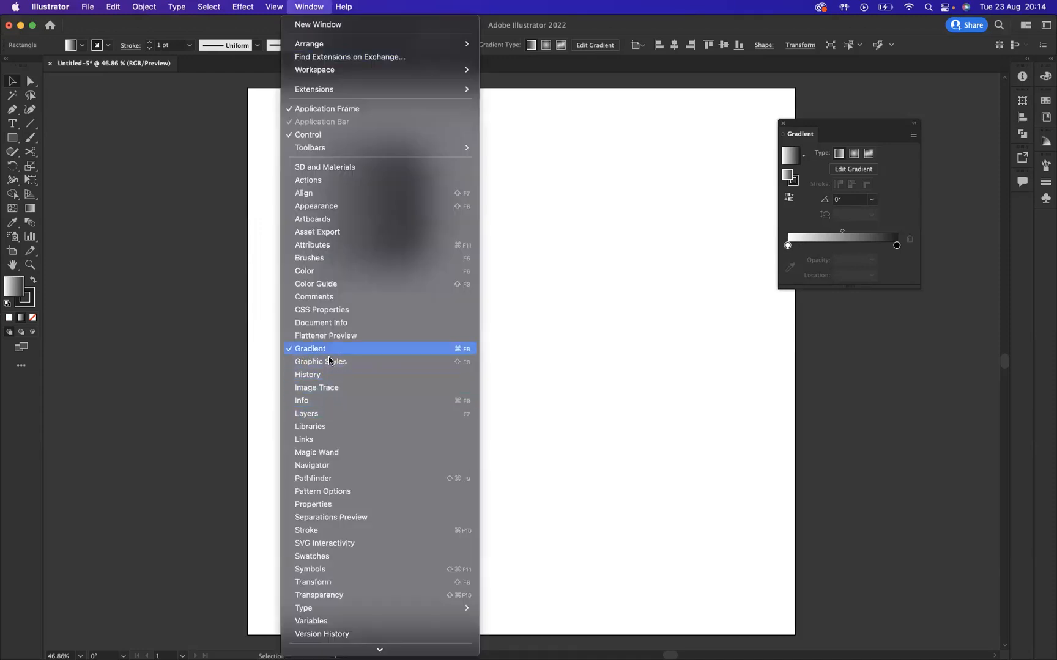
pyautogui.click(797, 160)
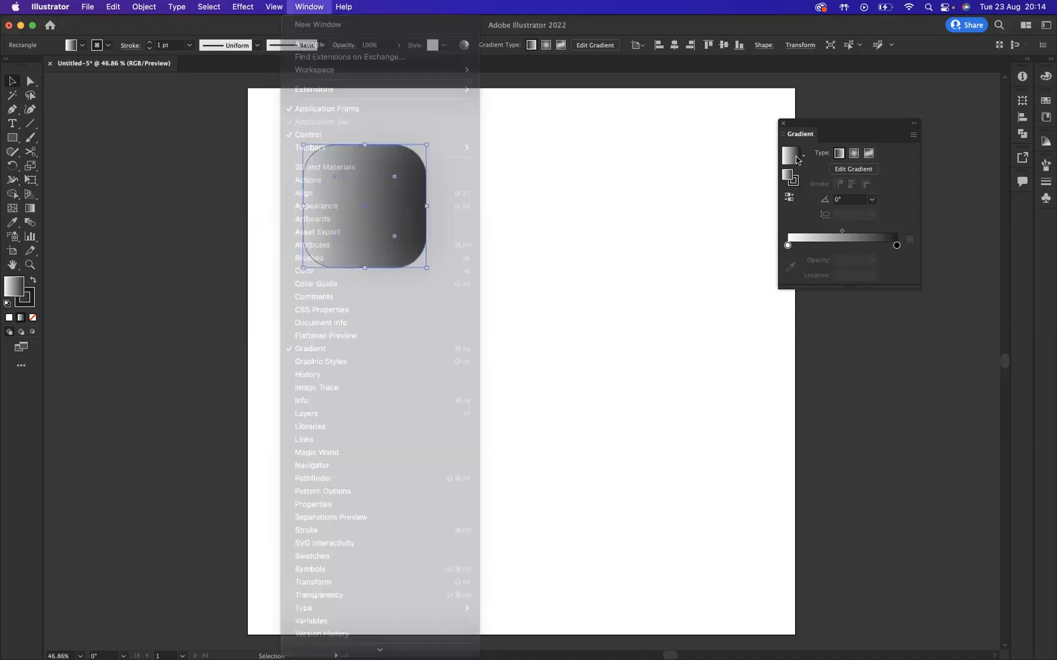
# Try several gradient directions across the rounded square, ending with a diagonal from its lower-right to its upper-left corner at about 141°.
pyautogui.click(30, 208)
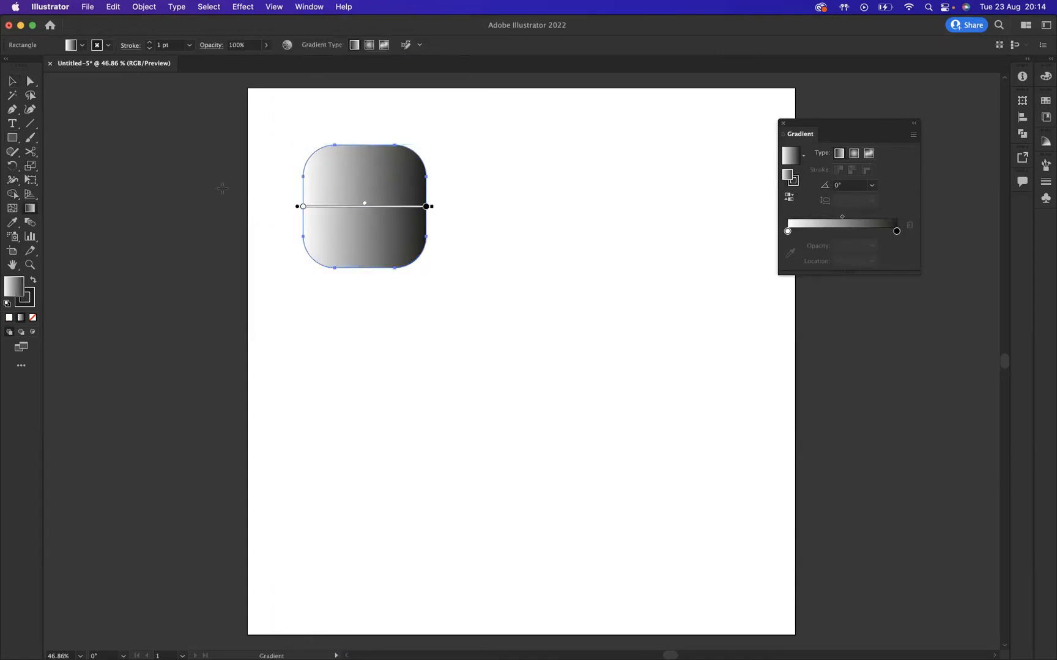
pyautogui.moveTo(311, 153); pyautogui.dragTo(418, 256)
pyautogui.moveTo(278, 286); pyautogui.dragTo(451, 145)
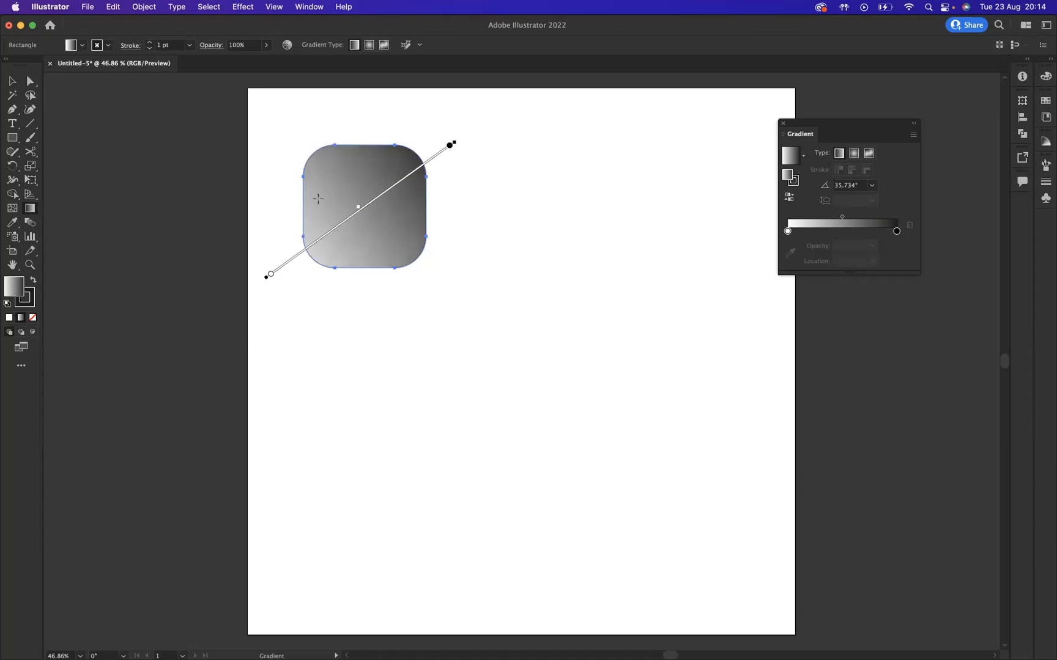
pyautogui.moveTo(304, 208); pyautogui.dragTo(426, 207)
pyautogui.moveTo(296, 271); pyautogui.dragTo(437, 138)
pyautogui.moveTo(444, 270); pyautogui.dragTo(303, 159)
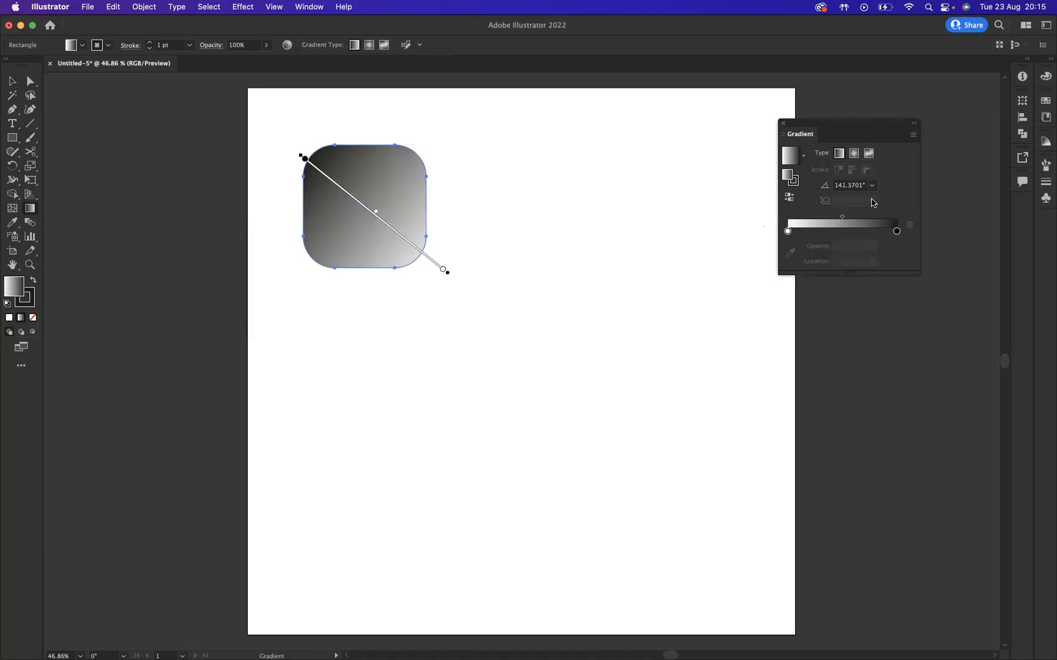
# Recolour the gradient's start stop dark blue and its end stop red.
pyautogui.click(788, 231)
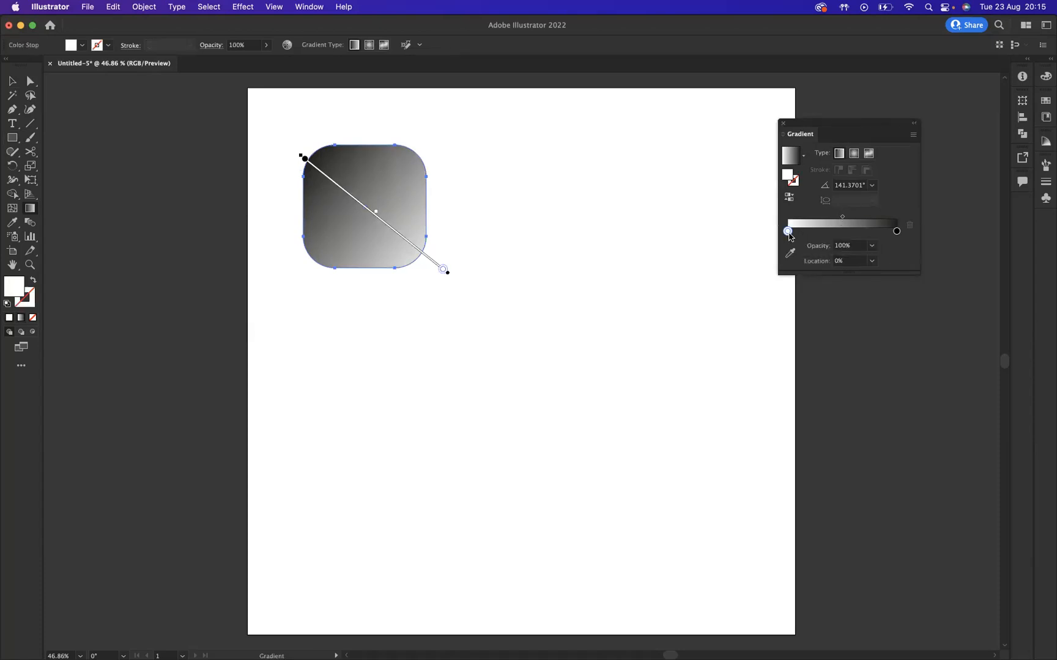
pyautogui.doubleClick(789, 232)
pyautogui.click(785, 269)
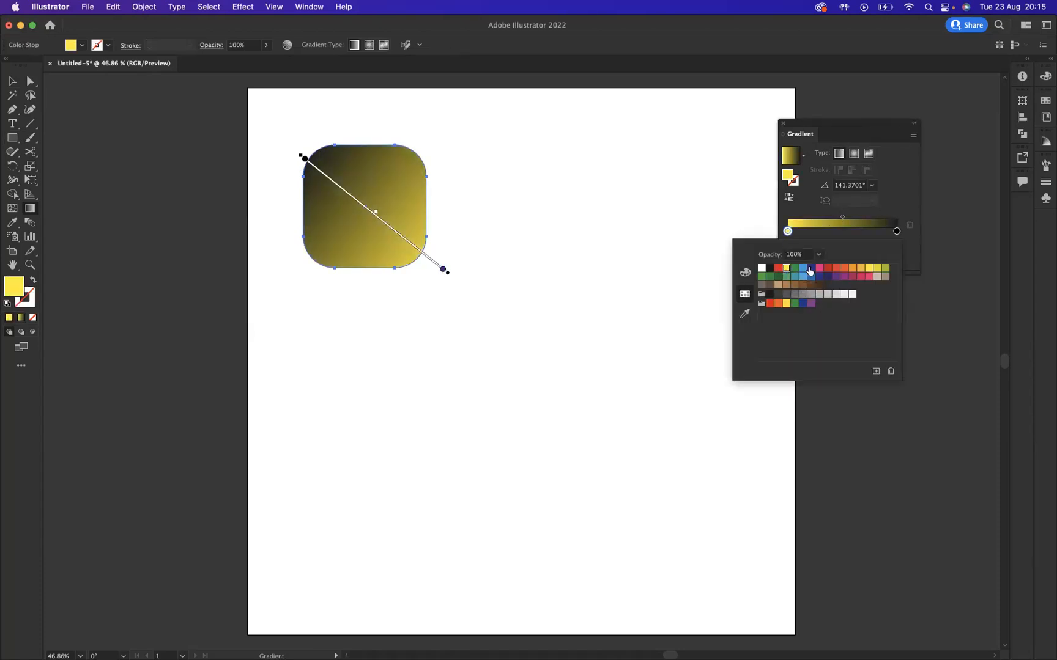
pyautogui.click(811, 275)
pyautogui.doubleClick(897, 232)
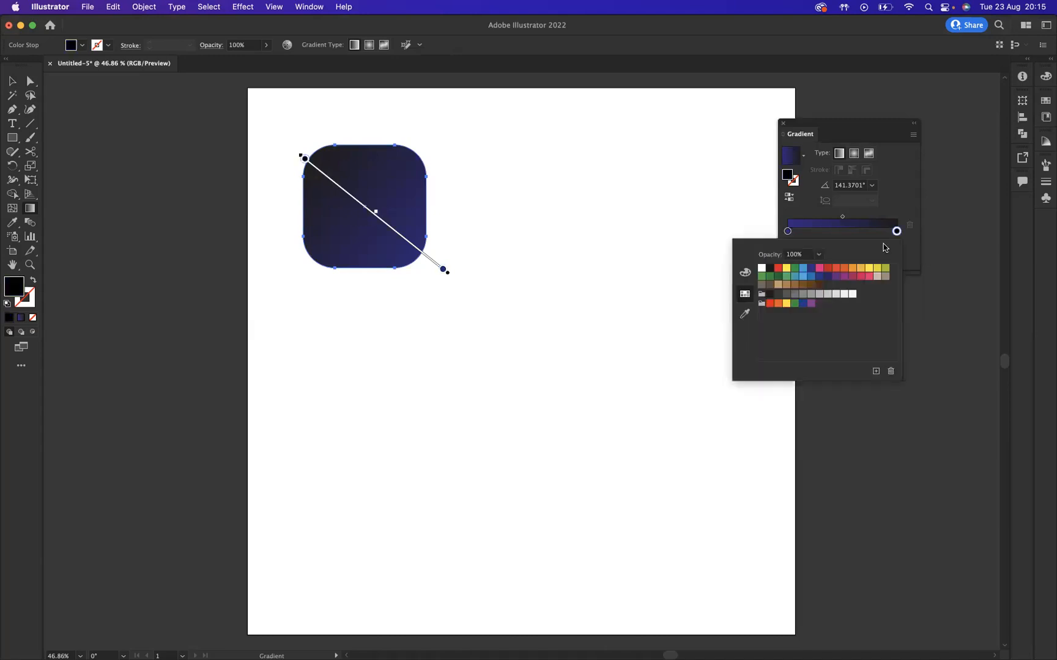
pyautogui.click(827, 268)
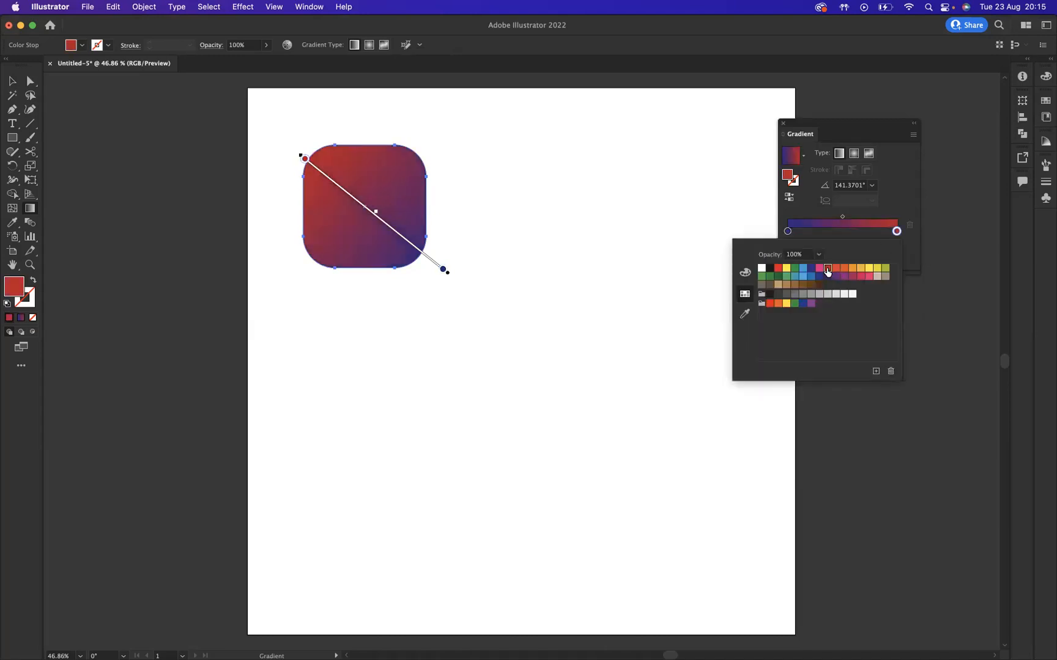
pyautogui.click(896, 232)
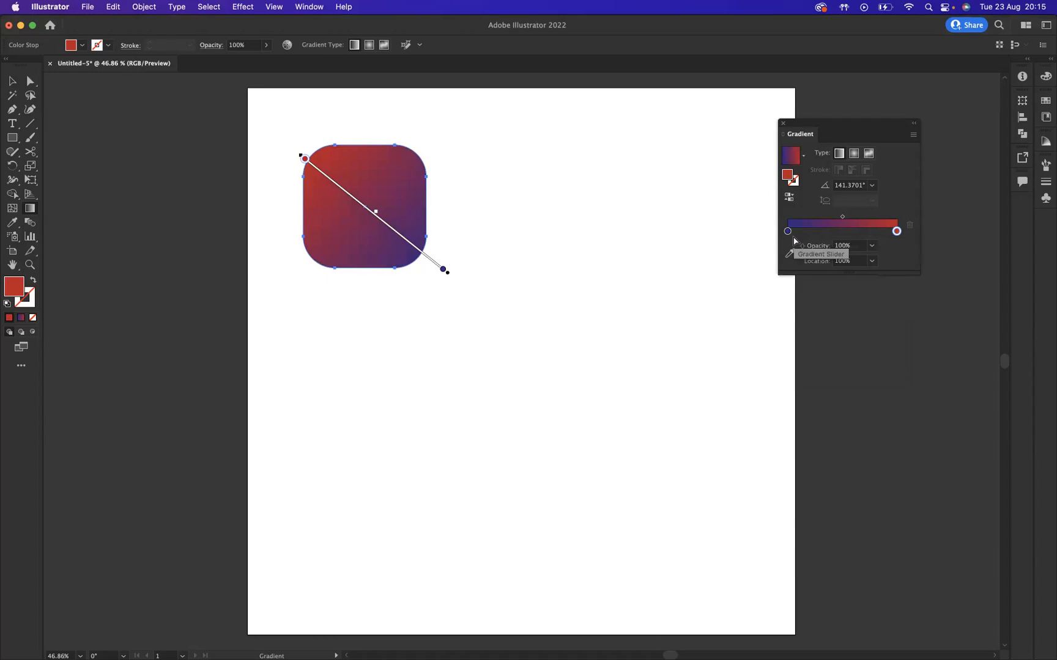
# Add a middle gradient stop at about 32%, then colour the start stop white and the middle stop light blue.
pyautogui.click(822, 233)
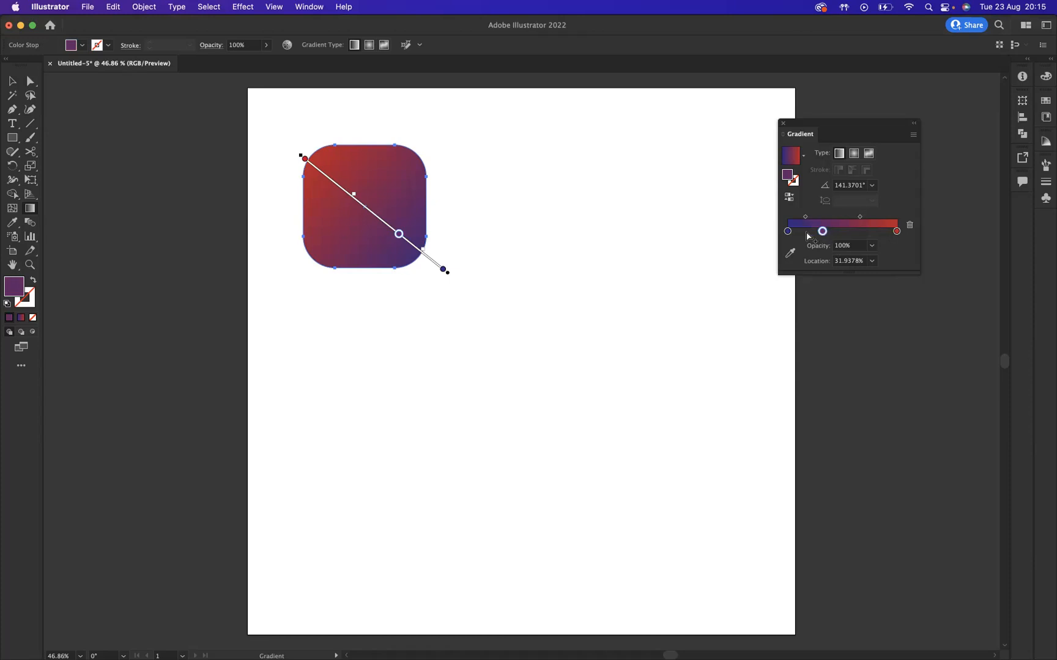
pyautogui.doubleClick(787, 231)
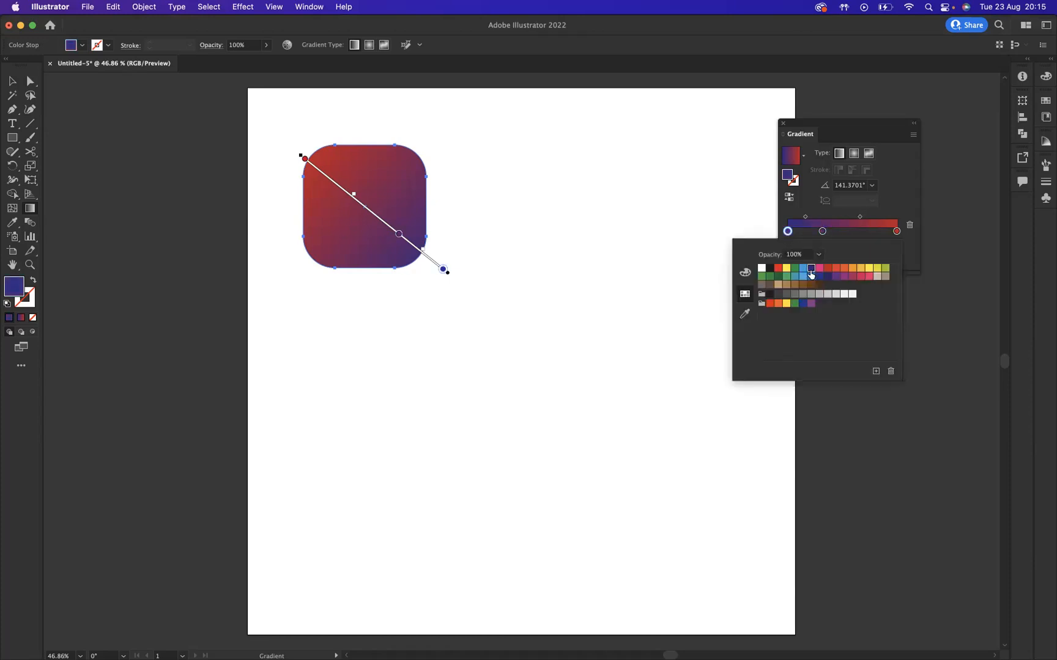
pyautogui.click(761, 272)
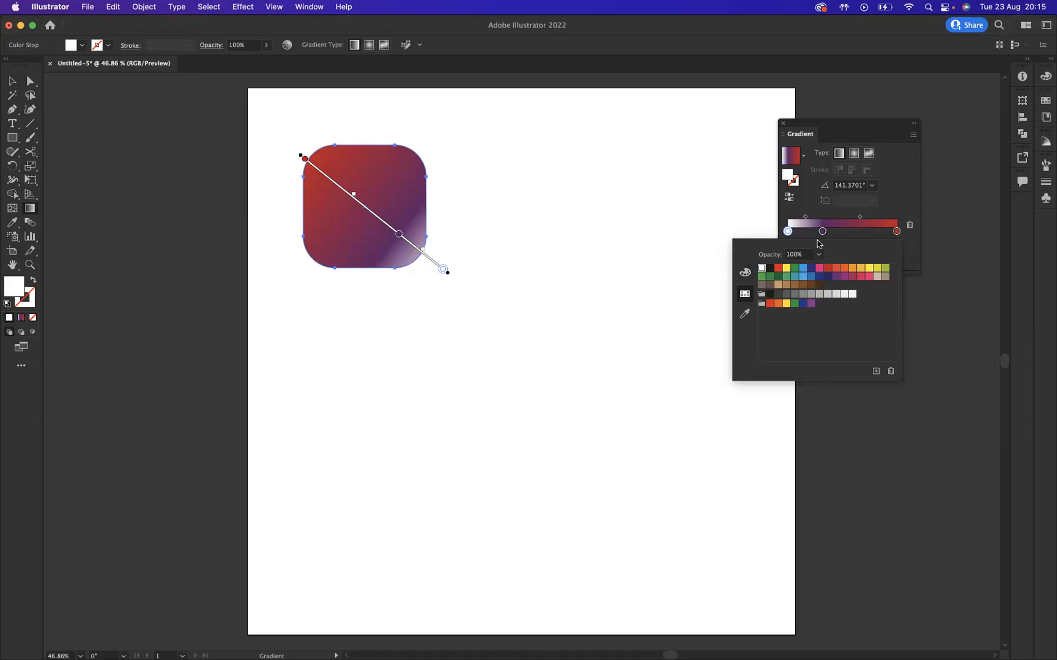
pyautogui.click(822, 232)
pyautogui.doubleClick(822, 232)
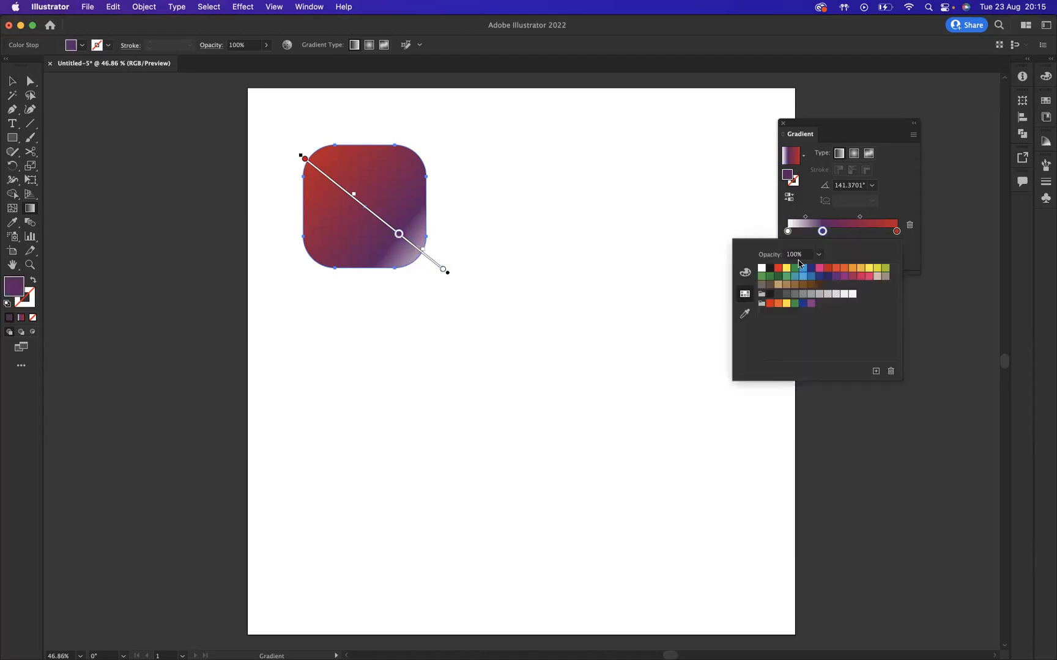
pyautogui.click(802, 268)
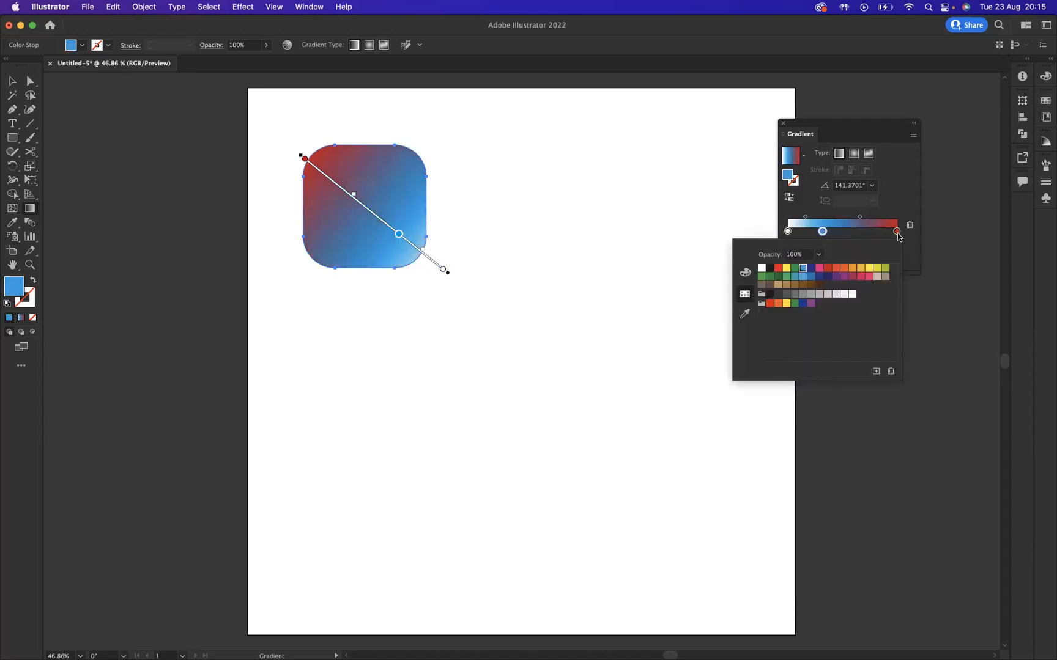
# Colour the end stop dark blue and redraw the gradient diagonally from the square's lower-left to its upper-right corner at about 42°.
pyautogui.click(896, 232)
pyautogui.doubleClick(896, 232)
pyautogui.click(810, 272)
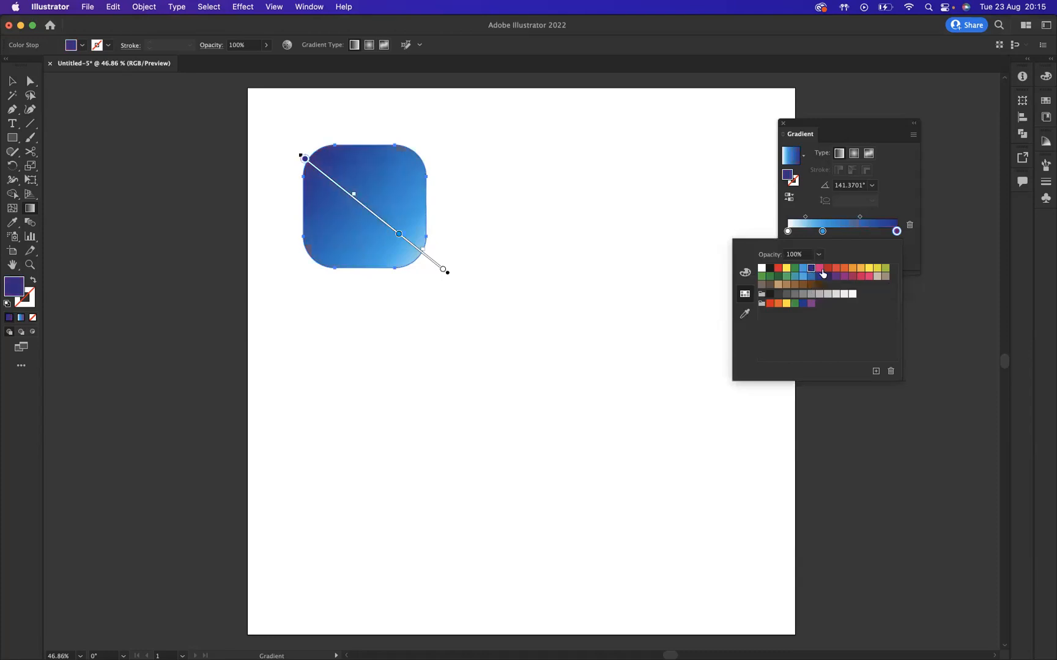
pyautogui.click(29, 209)
pyautogui.moveTo(309, 257); pyautogui.dragTo(416, 160)
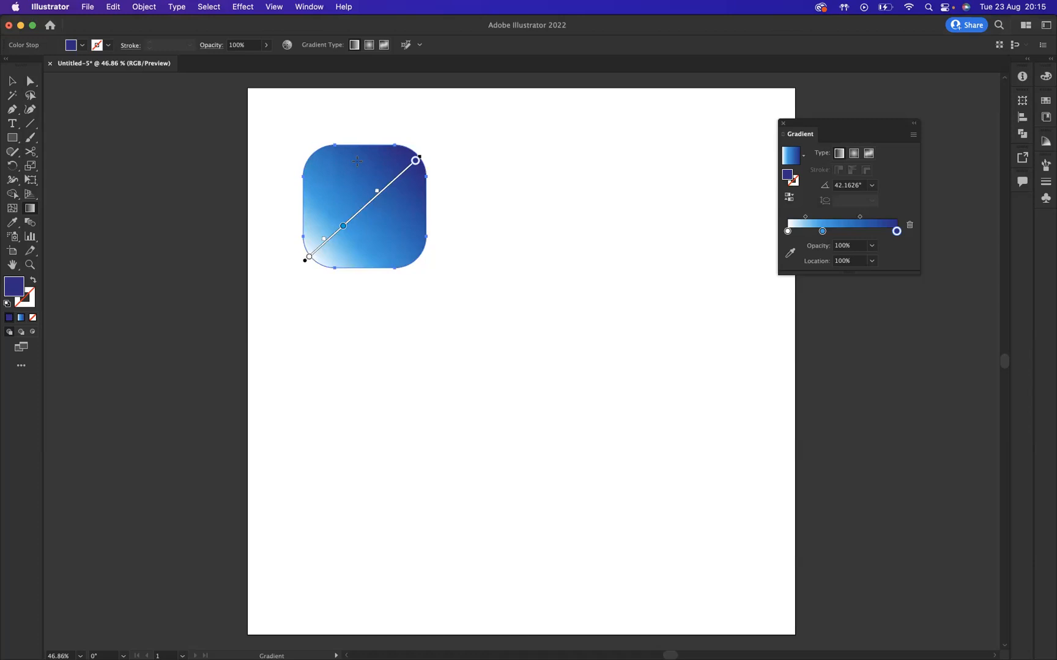
# Set the rounded square's stroke weight to 50 pt and apply the blue gradient to the stroke.
pyautogui.click(12, 82)
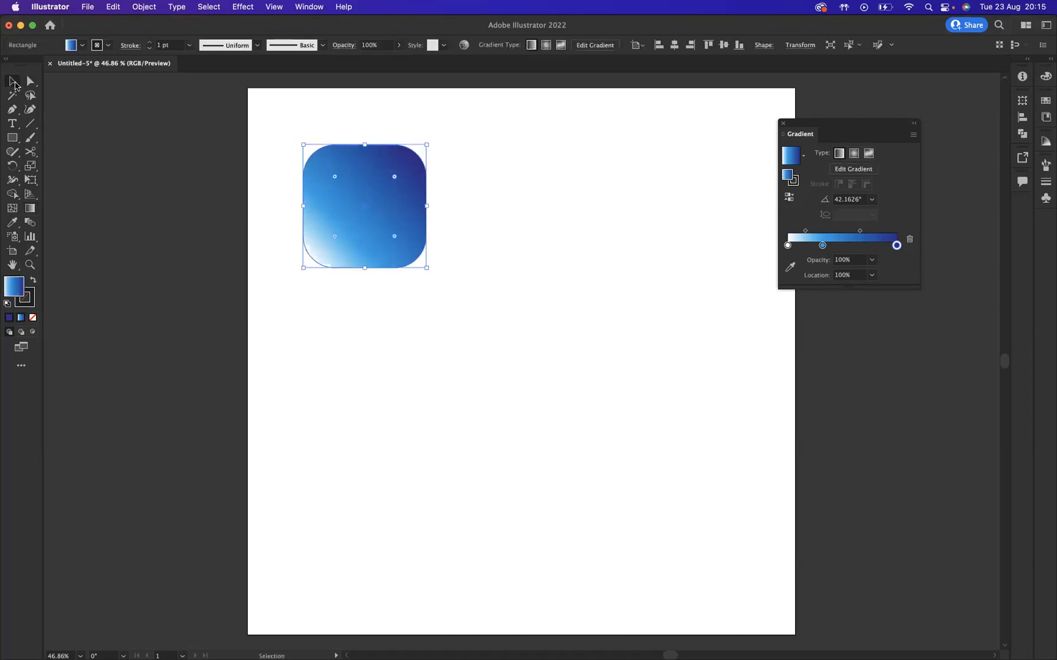
pyautogui.click(178, 43)
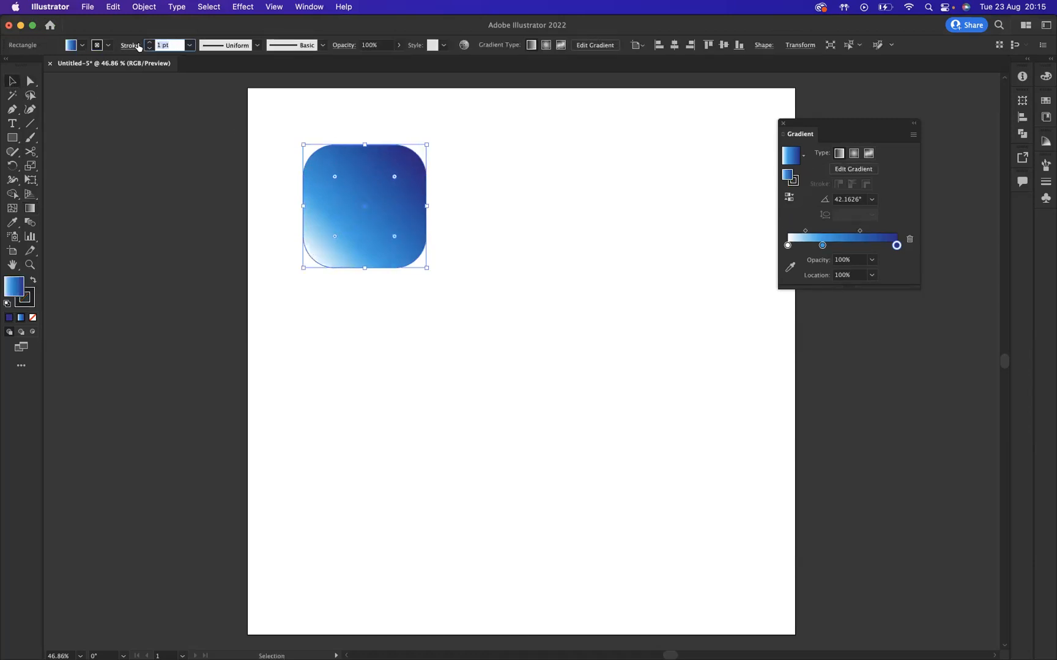
pyautogui.write('50')
pyautogui.press('Return')
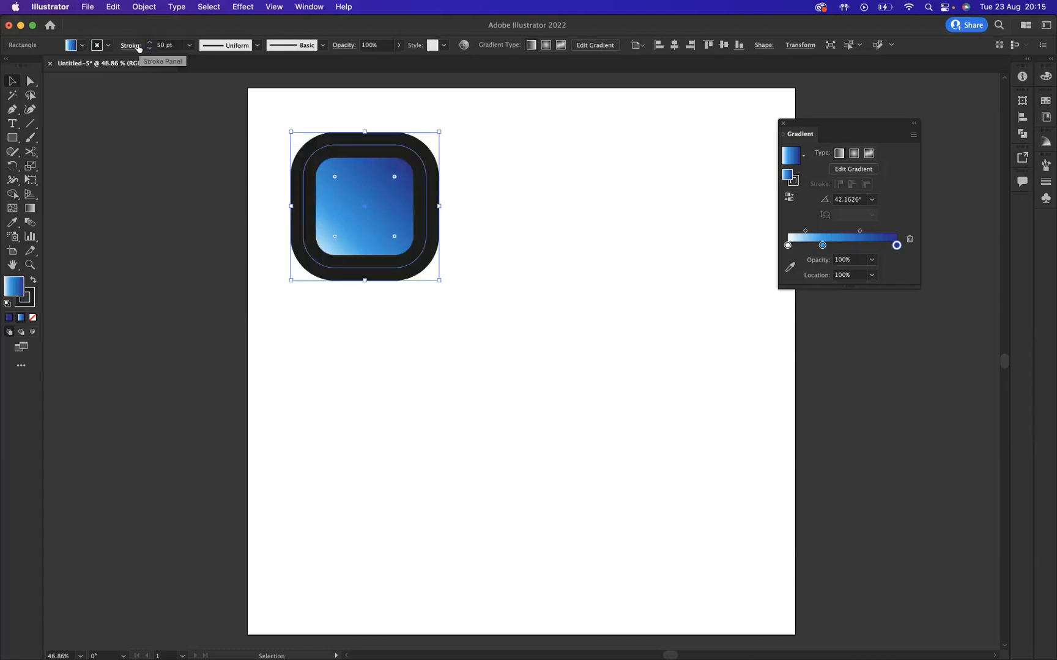
pyautogui.click(28, 300)
pyautogui.click(22, 318)
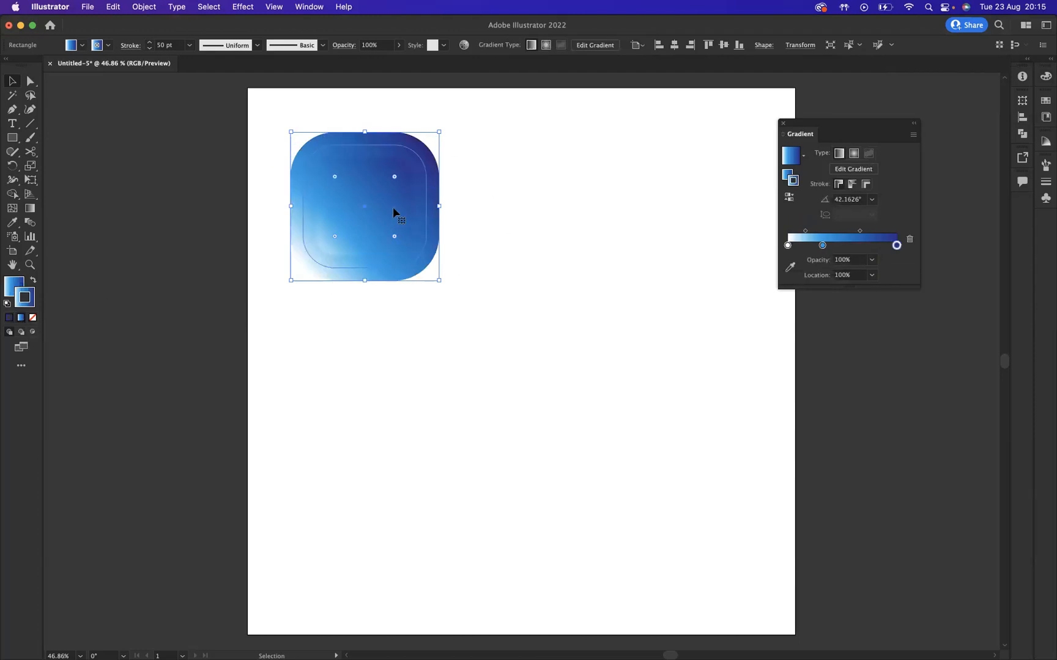
# Try the gradient along the stroke, settle on applying it across the stroke, and deselect the square.
pyautogui.click(852, 185)
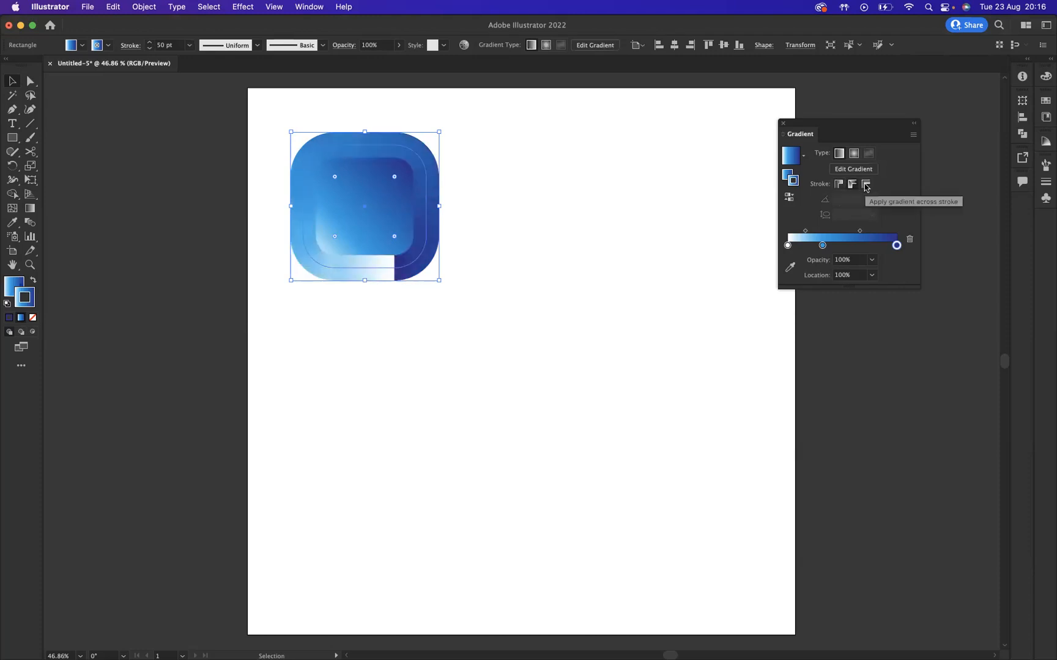
pyautogui.click(866, 186)
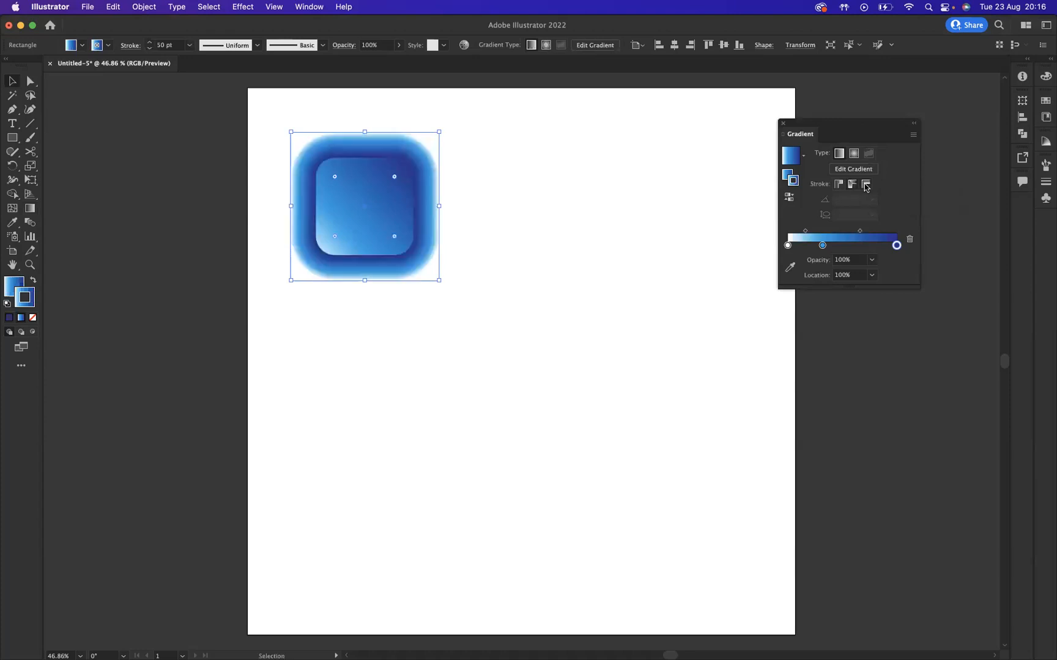
pyautogui.click(634, 214)
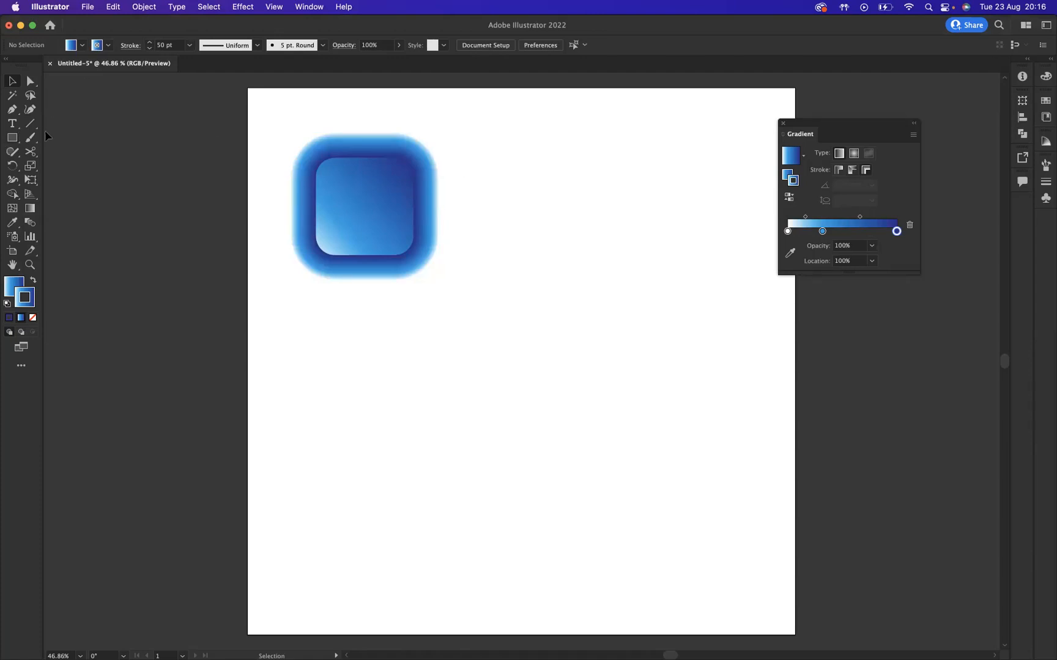
# Add the text "LINER GRADENT" beside the rounded square and enlarge it to about 70 pt.
pyautogui.click(12, 123)
pyautogui.click(509, 182)
pyautogui.press('BackSpace')
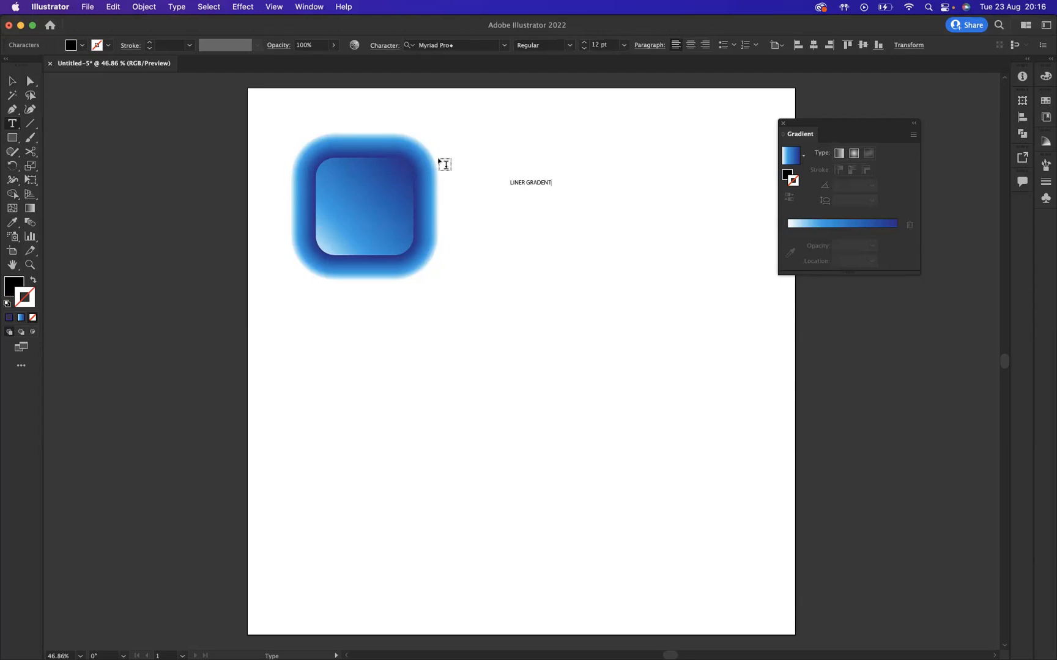
pyautogui.click(10, 79)
pyautogui.moveTo(559, 175); pyautogui.dragTo(674, 211)
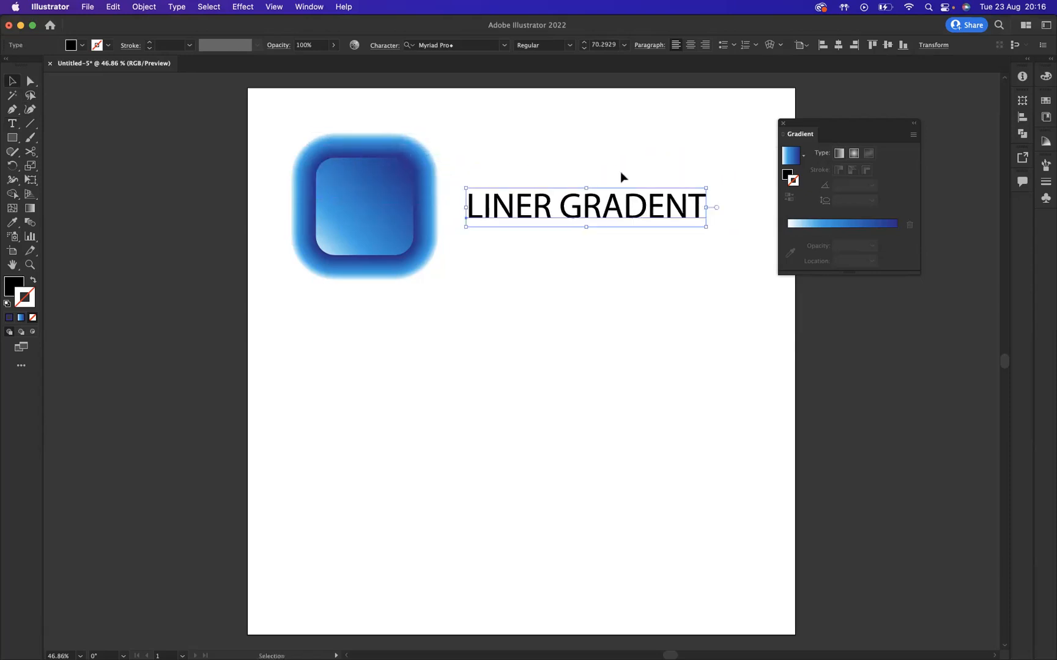
# Change the label's font to LEMON MILK Bold and shift it slightly closer to the rounded square.
pyautogui.click(505, 45)
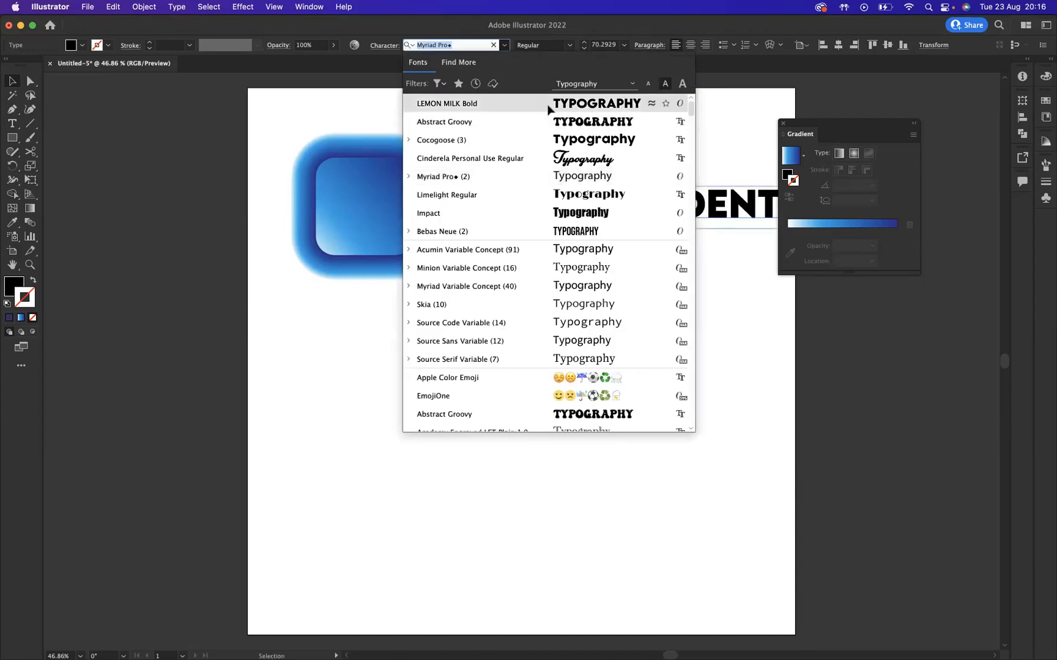
pyautogui.click(448, 106)
pyautogui.moveTo(631, 210); pyautogui.dragTo(616, 210)
pyautogui.click(584, 302)
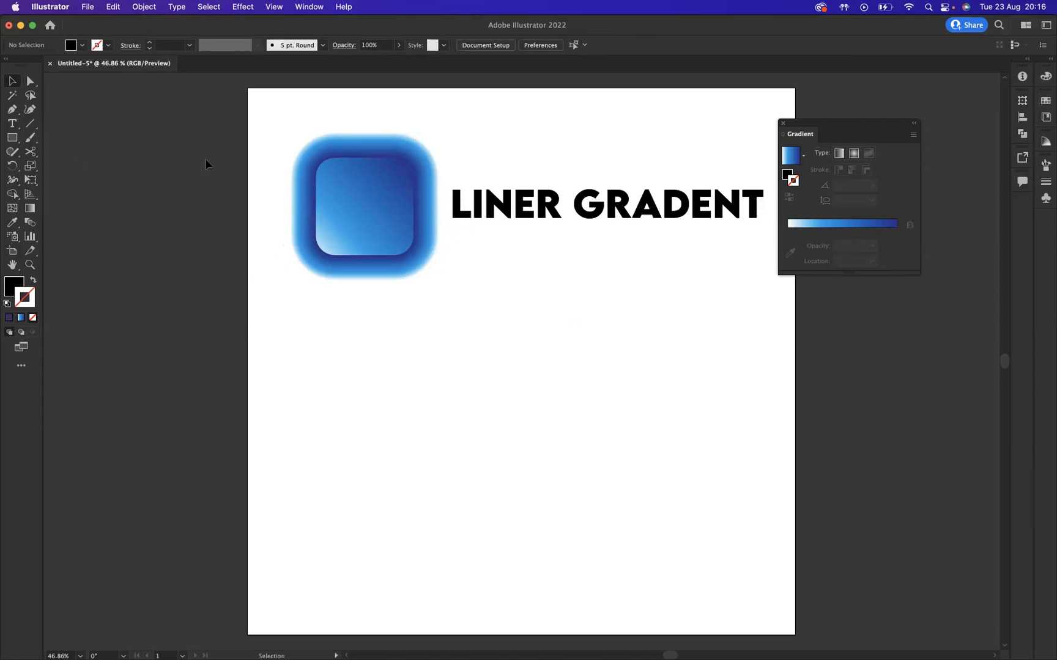
# Draw a gradient-filled circle about 270 px in diameter below the rounded square.
pyautogui.moveTo(361, 219); pyautogui.dragTo(377, 408)
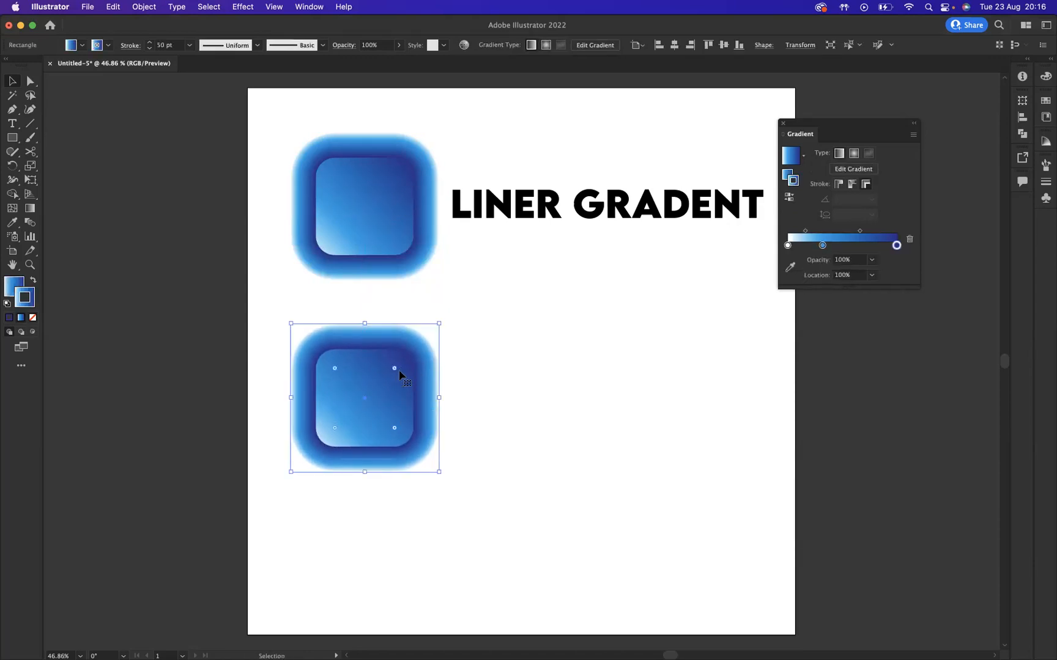
pyautogui.press('Delete')
pyautogui.moveTo(13, 140); pyautogui.dragTo(66, 165)
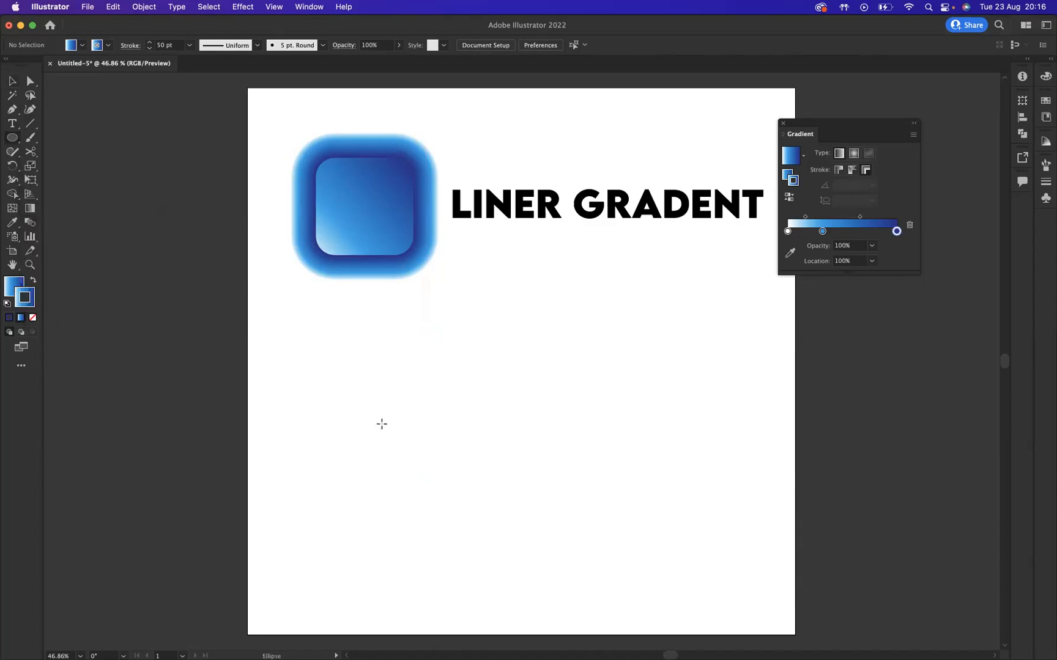
pyautogui.moveTo(358, 406)
pyautogui.mouseDown()
pyautogui.moveTo(410, 441)
pyautogui.moveTo(422, 476)
pyautogui.mouseUp()
# Set the circle's stroke weight to 0 pt and centre the circle under the rounded square.
pyautogui.moveTo(158, 45); pyautogui.dragTo(153, 47)
pyautogui.press('BackSpace')
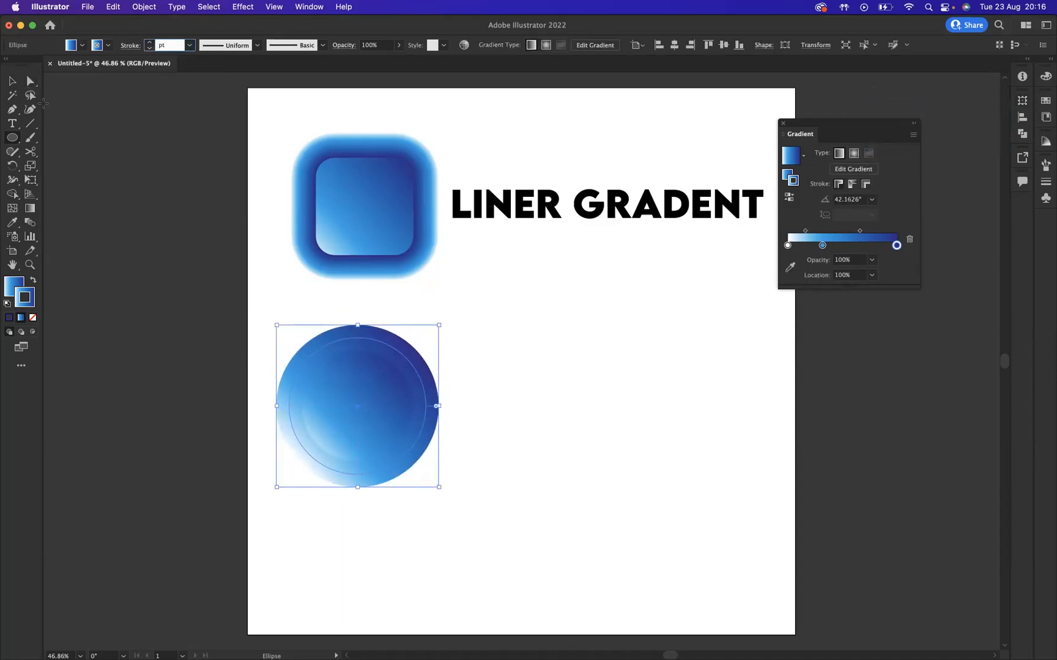
pyautogui.write('0')
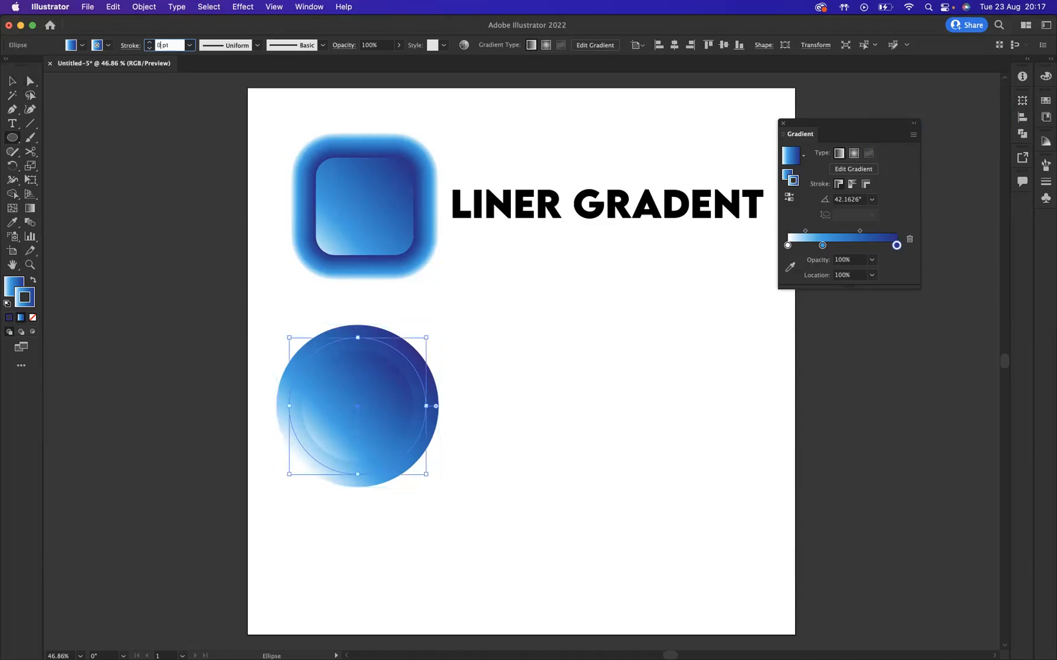
pyautogui.press('Return')
pyautogui.click(12, 81)
pyautogui.moveTo(344, 382); pyautogui.dragTo(352, 377)
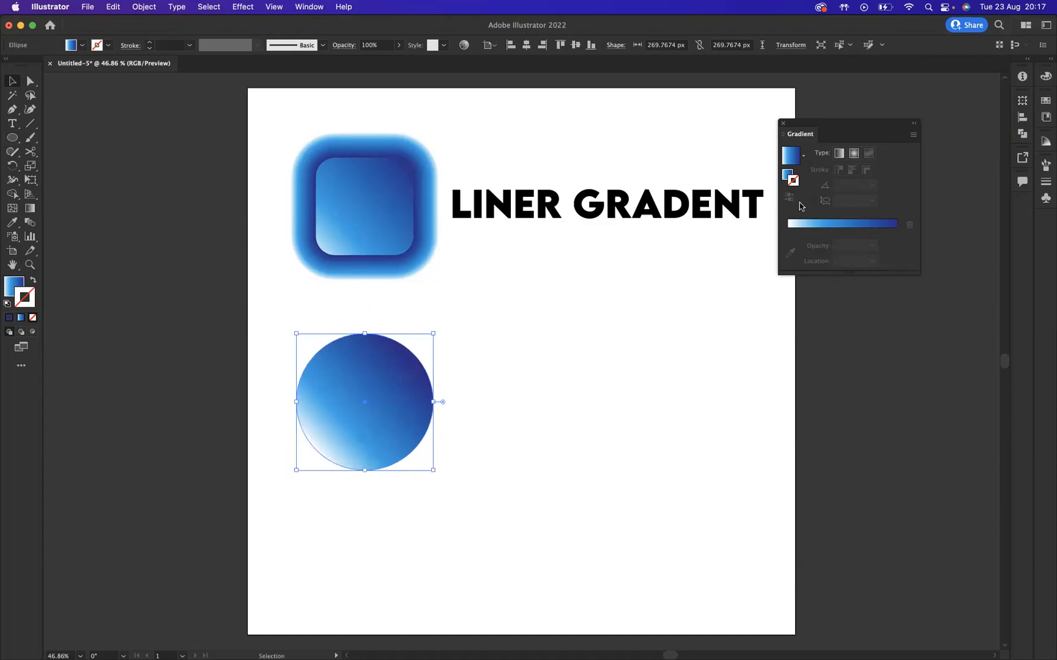
# Change the circle's fill to a radial gradient running from a highlight above left of its centre towards its lower-right edge.
pyautogui.click(787, 175)
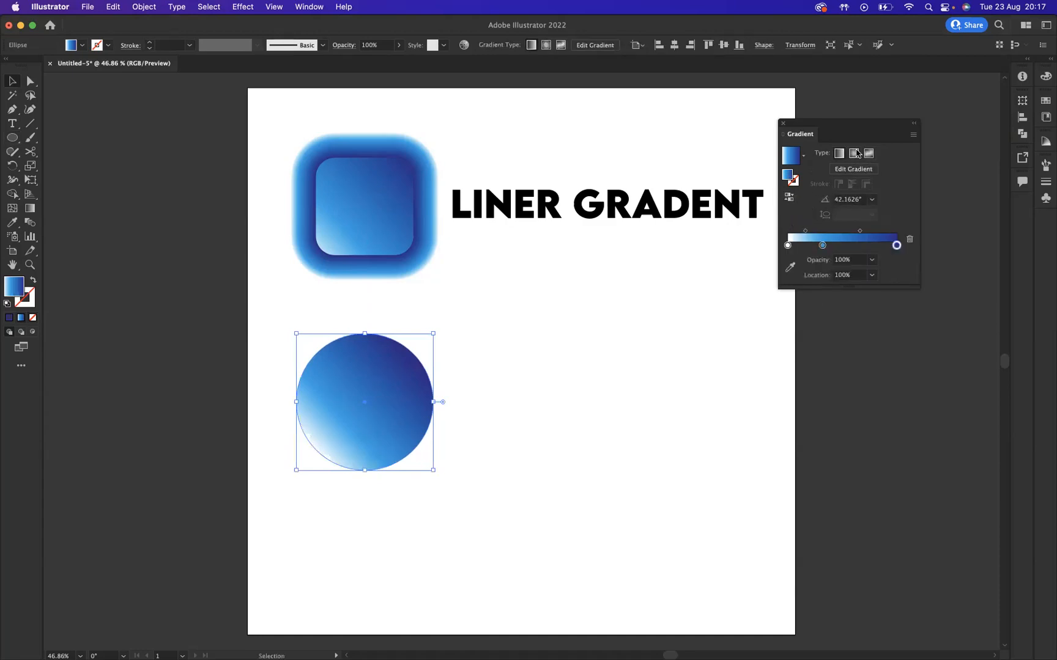
pyautogui.click(855, 153)
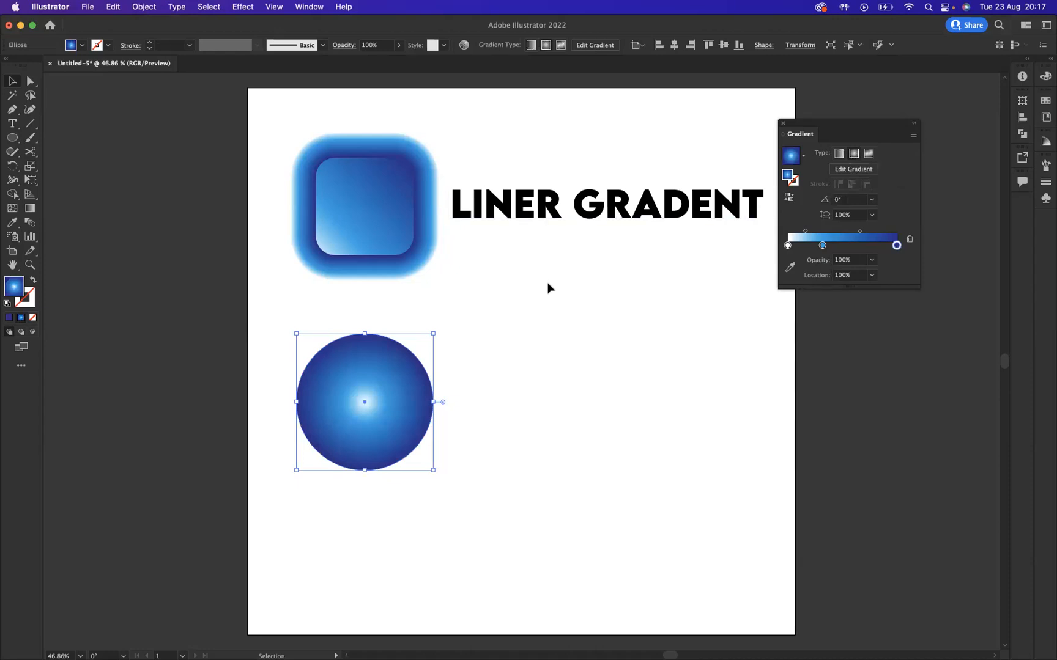
pyautogui.click(30, 209)
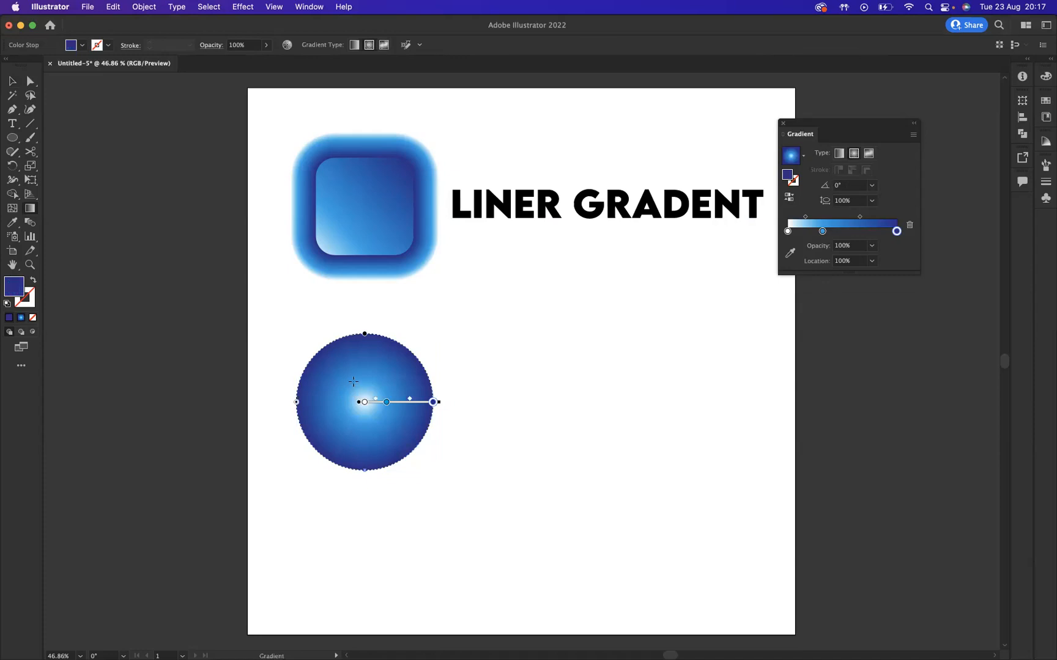
pyautogui.moveTo(354, 381)
pyautogui.mouseDown()
pyautogui.moveTo(514, 504)
pyautogui.moveTo(435, 438)
pyautogui.moveTo(394, 382)
pyautogui.moveTo(453, 462)
pyautogui.moveTo(418, 438)
pyautogui.moveTo(421, 447)
pyautogui.mouseUp()
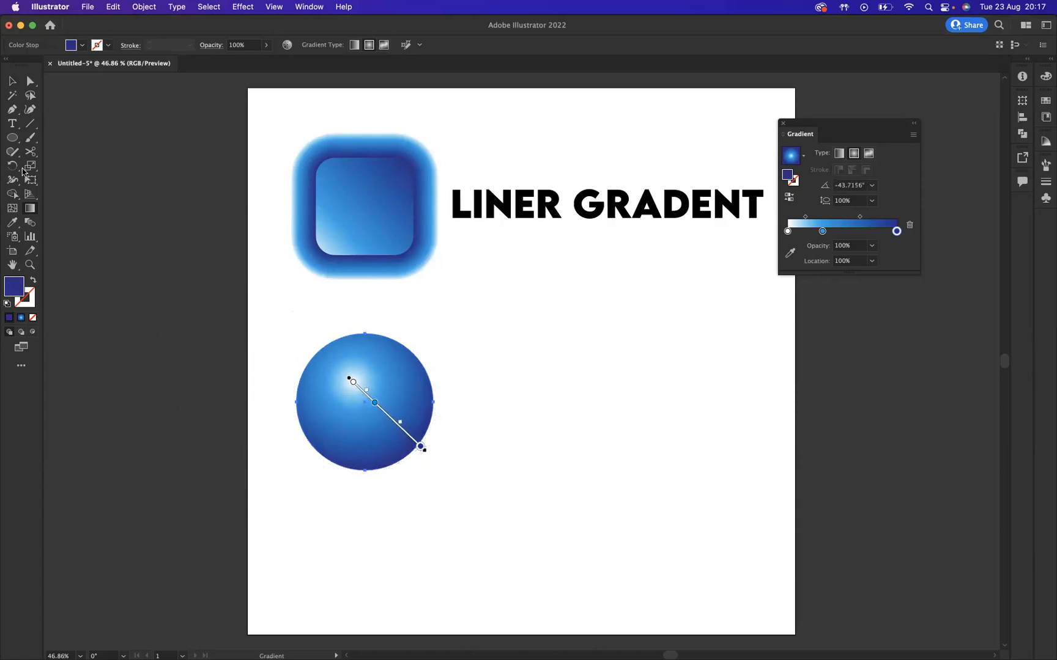
pyautogui.click(10, 82)
pyautogui.click(151, 193)
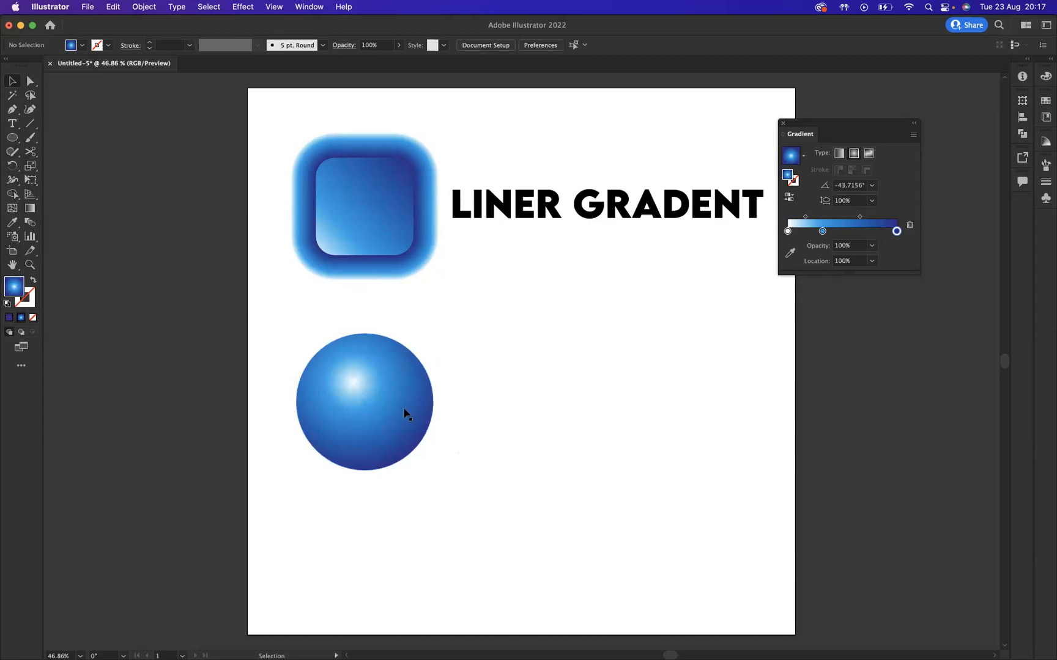
# Lower the circle slightly, copy the "LINER GRADENT" label beside it and replace the copy's first word with "RADIAL".
pyautogui.moveTo(402, 409); pyautogui.dragTo(403, 418)
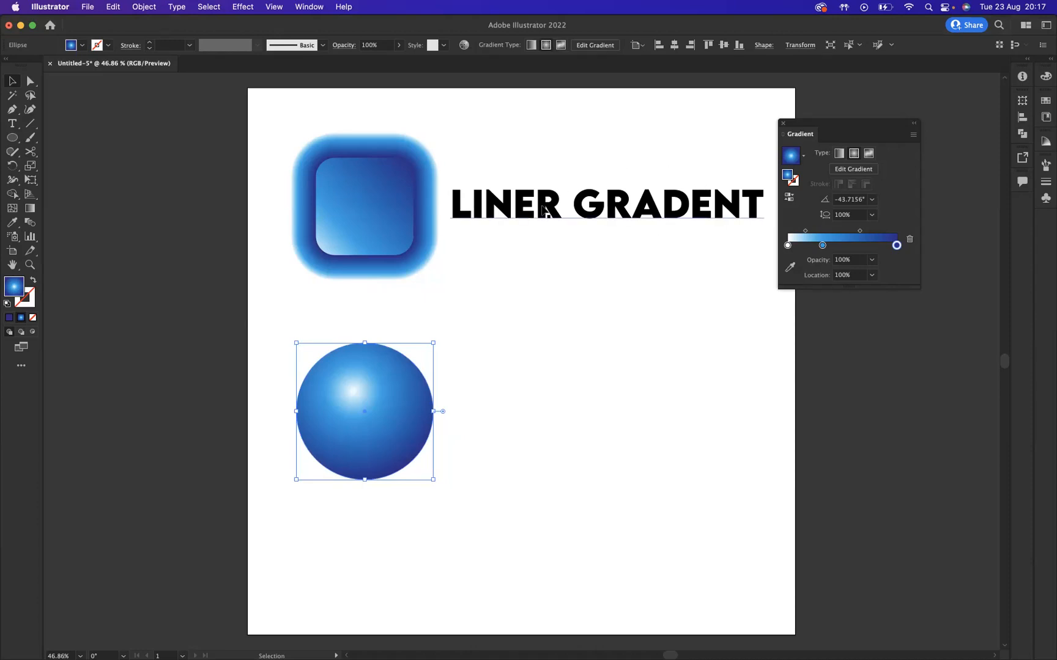
pyautogui.moveTo(542, 210); pyautogui.dragTo(559, 404)
pyautogui.doubleClick(557, 400)
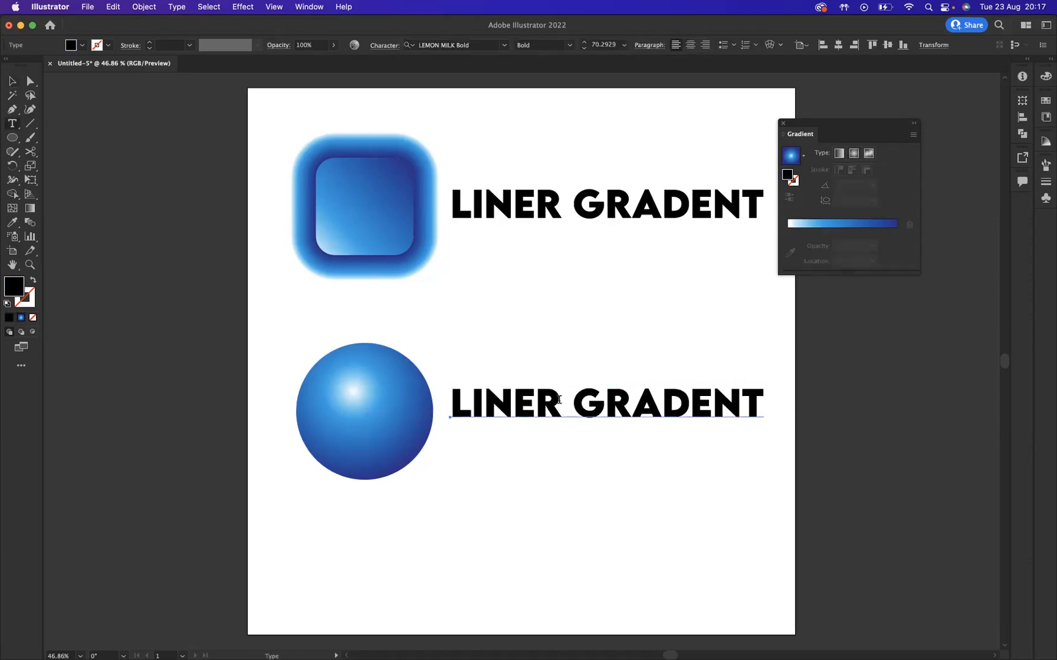
pyautogui.doubleClick(557, 401)
pyautogui.press('BackSpace')
pyautogui.write('RADIAL')
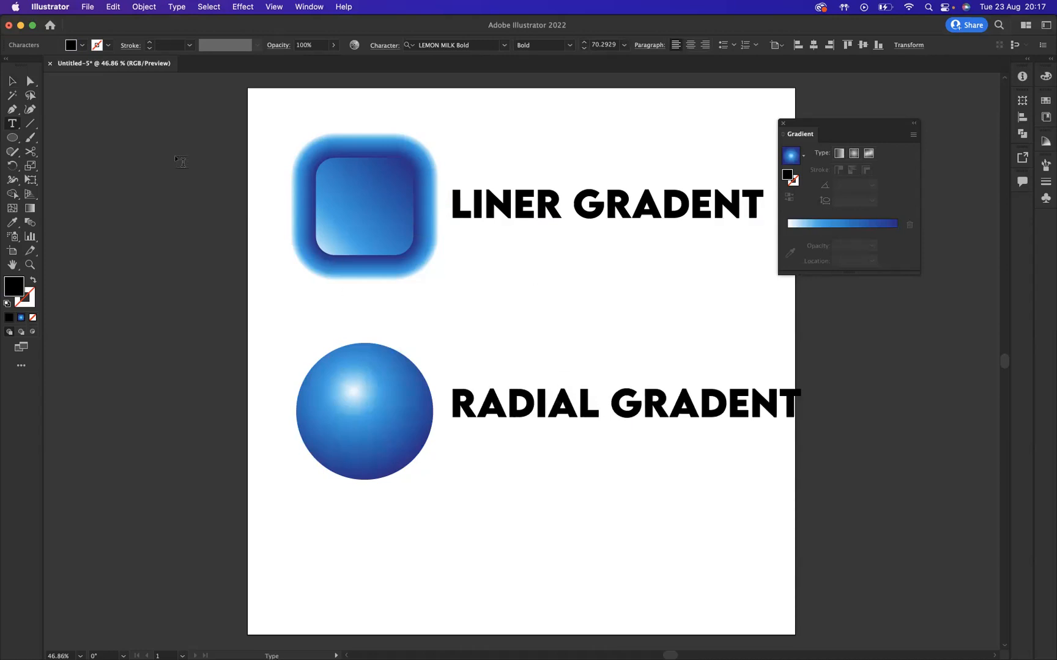
# Shift both shapes and both labels together to the left so that the lower label fits on the artboard.
pyautogui.click(12, 81)
pyautogui.moveTo(230, 128); pyautogui.dragTo(778, 499)
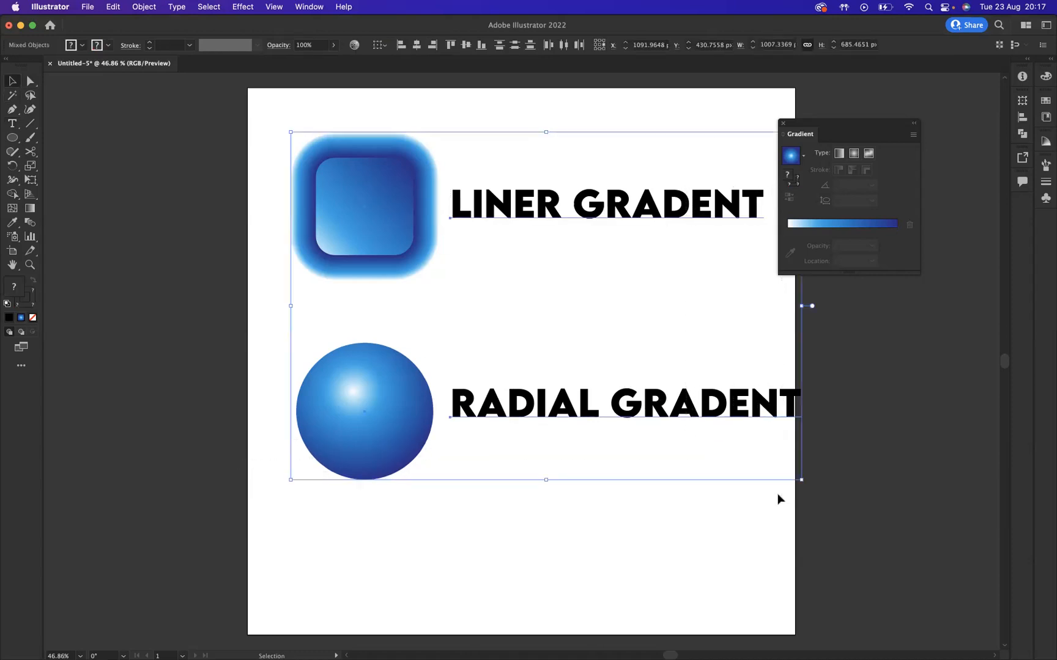
pyautogui.press('Left')
pyautogui.press('Left')
pyautogui.press('Left')
pyautogui.press('Left')
pyautogui.press('Left')
pyautogui.press('Left')
pyautogui.press('Left')
pyautogui.press('Left')
pyautogui.press('Left')
pyautogui.press('Left')
pyautogui.press('Left')
pyautogui.press('Left')
pyautogui.press('Left')
pyautogui.press('Left')
pyautogui.press('Left')
pyautogui.press('Left')
pyautogui.press('Left')
pyautogui.press('Left')
pyautogui.press('Left')
pyautogui.press('Left')
# Correct the lower label's spelling to "RADIAL GRADIENT".
pyautogui.press('t')
pyautogui.click(705, 403)
pyautogui.write('I')
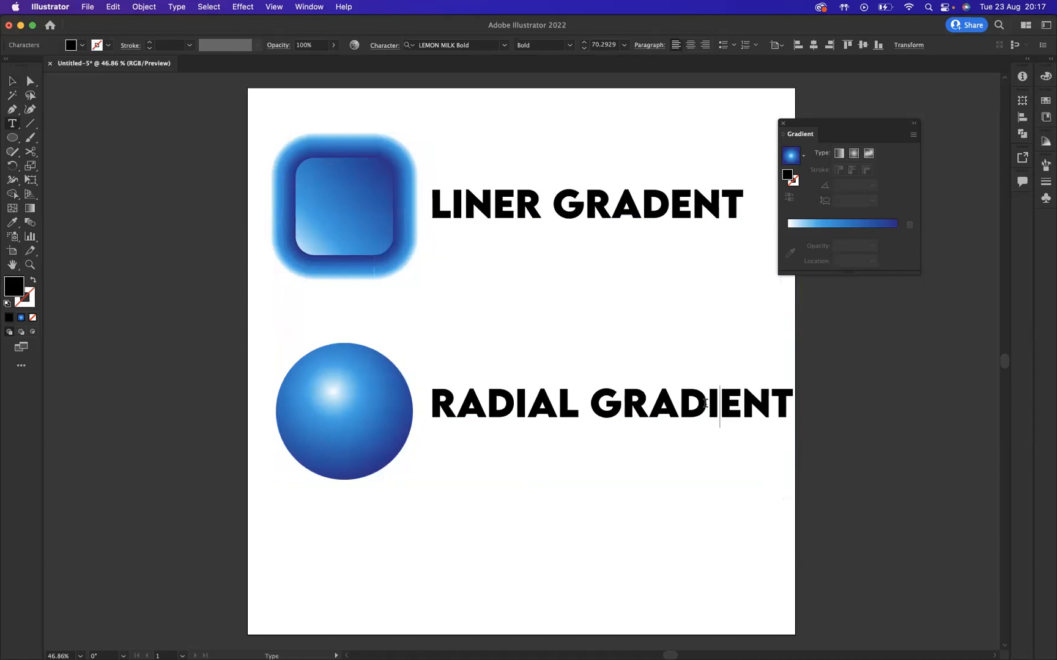
pyautogui.press('Escape')
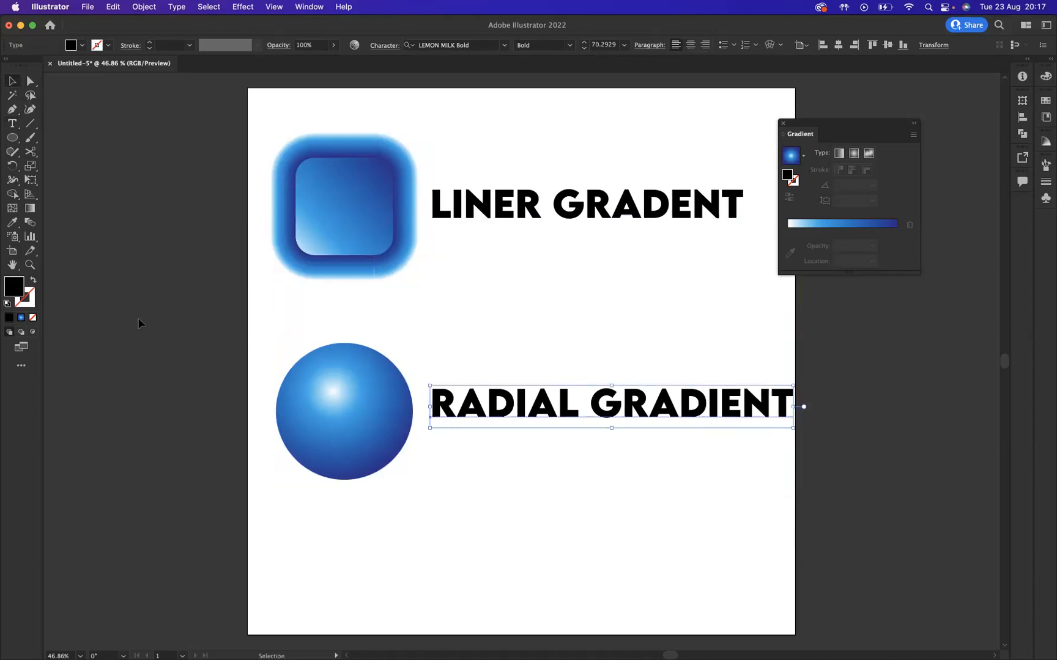
# Widen the artboard on its right side to about 1180 px.
pyautogui.click(13, 251)
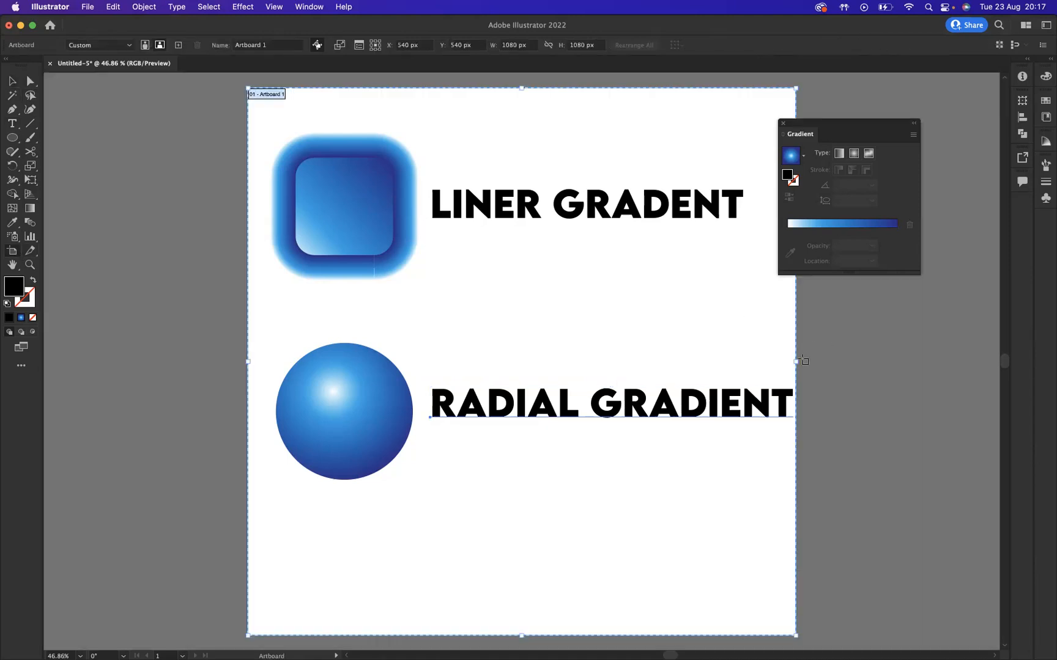
pyautogui.moveTo(796, 361); pyautogui.dragTo(846, 362)
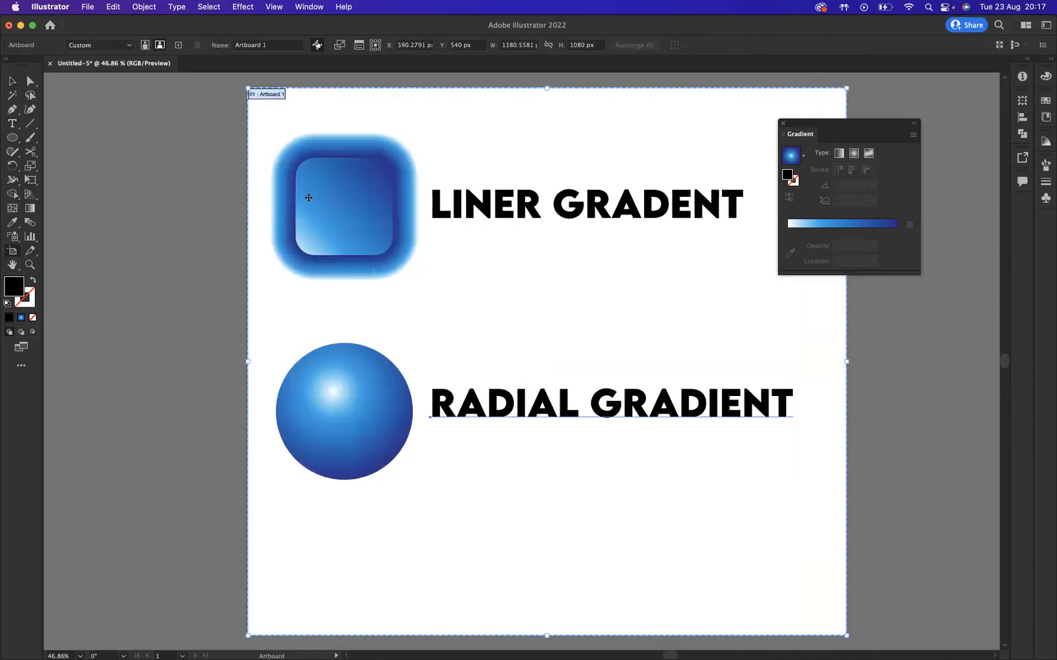
pyautogui.click(12, 81)
pyautogui.click(172, 237)
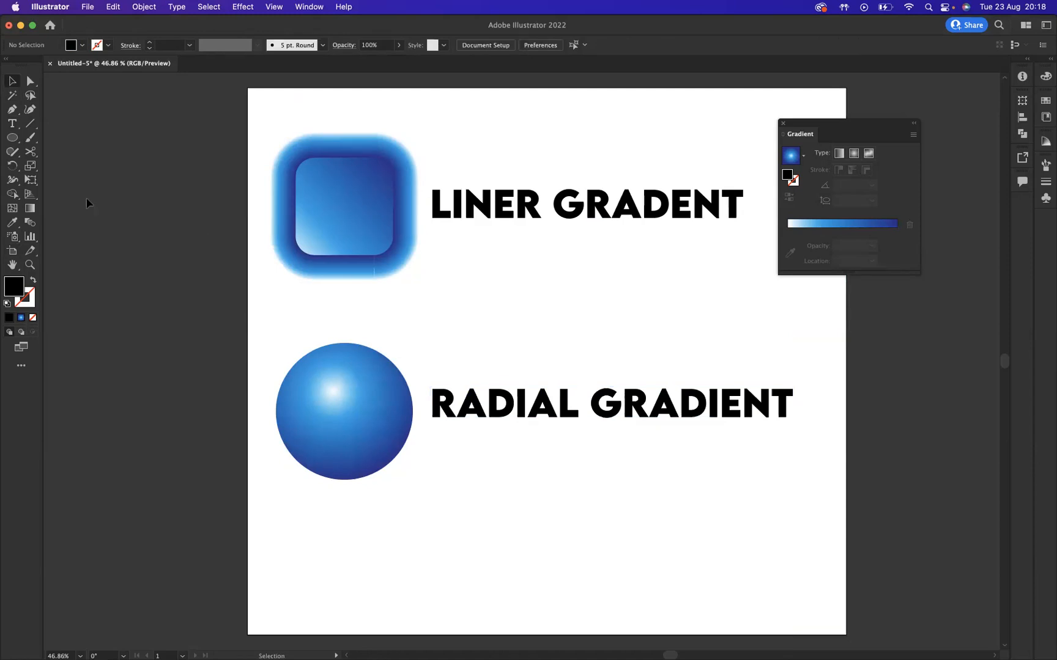
# Draw a black square about 221 px wide below the circle, discarding a smaller first attempt.
pyautogui.click(13, 143)
pyautogui.click(85, 136)
pyautogui.moveTo(287, 504); pyautogui.dragTo(370, 586)
pyautogui.click(380, 592)
pyautogui.click(520, 368)
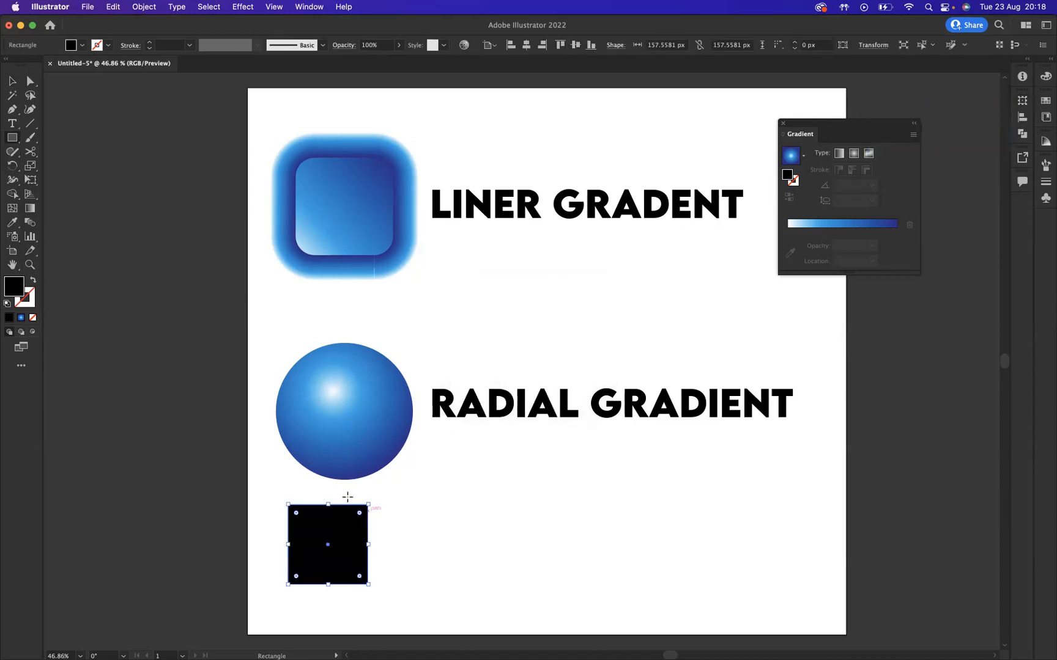
pyautogui.press('Delete')
pyautogui.moveTo(304, 512); pyautogui.dragTo(414, 624)
pyautogui.hotkey('shift', 'F8')
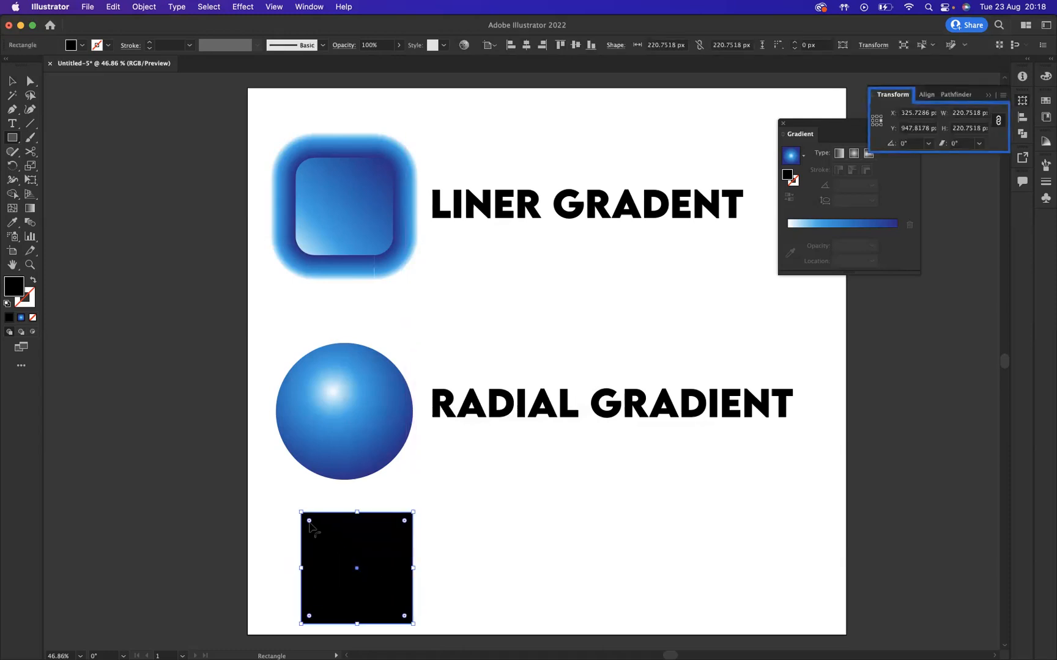